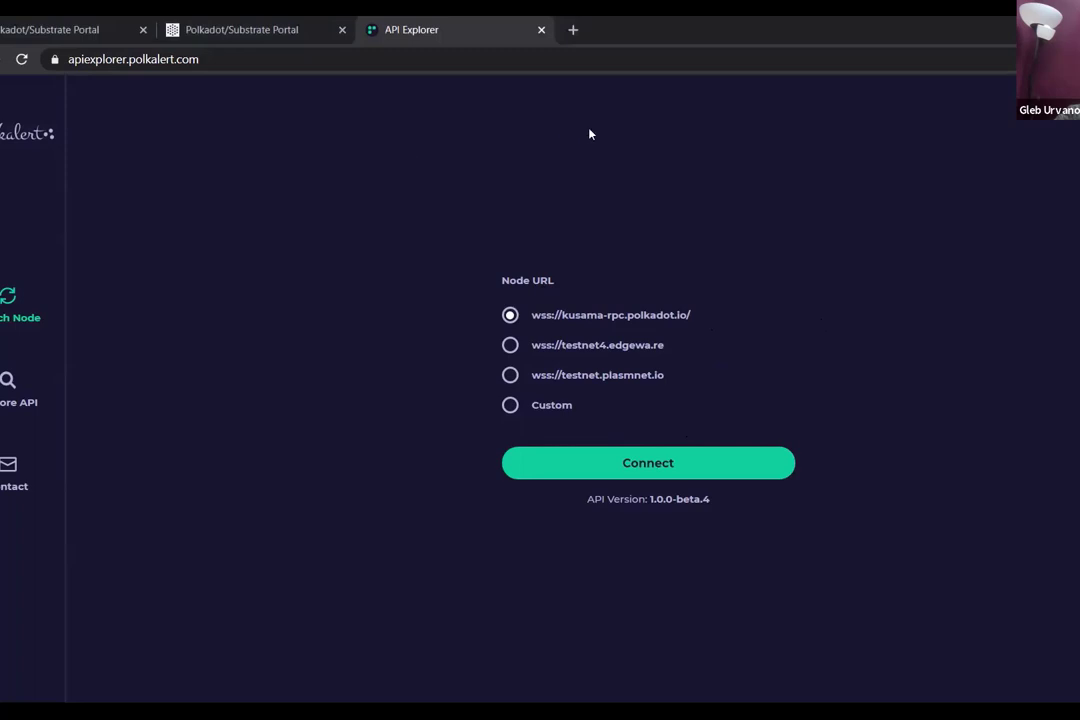
Select the wss://testnet4.edgewa.re Edgeware testnet node address
click(641, 350)
Connect to the kusama-rpc node and browse the query modules from attestations through utility
click(578, 318)
click(692, 475)
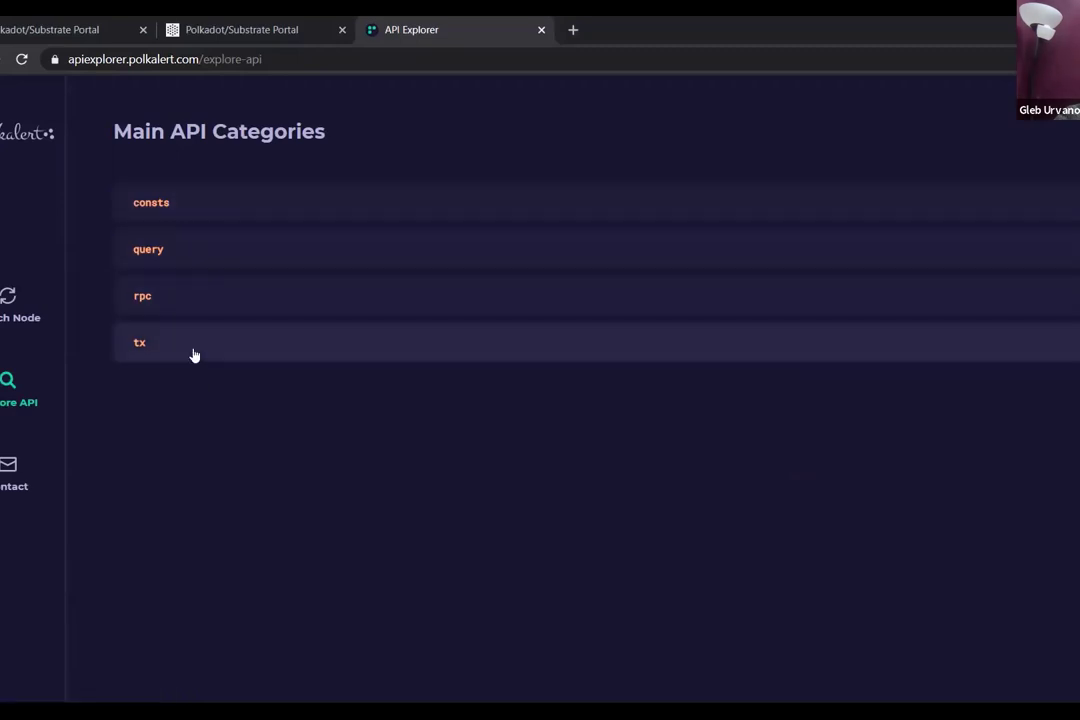
click(183, 264)
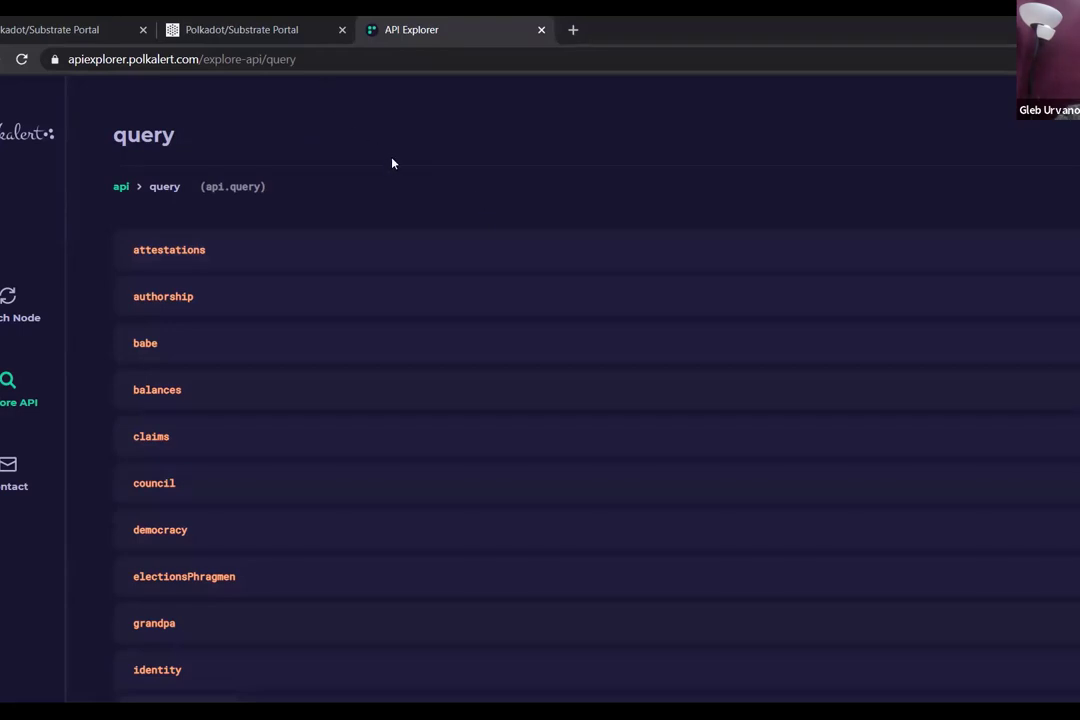
scroll(398, 169, down, 3)
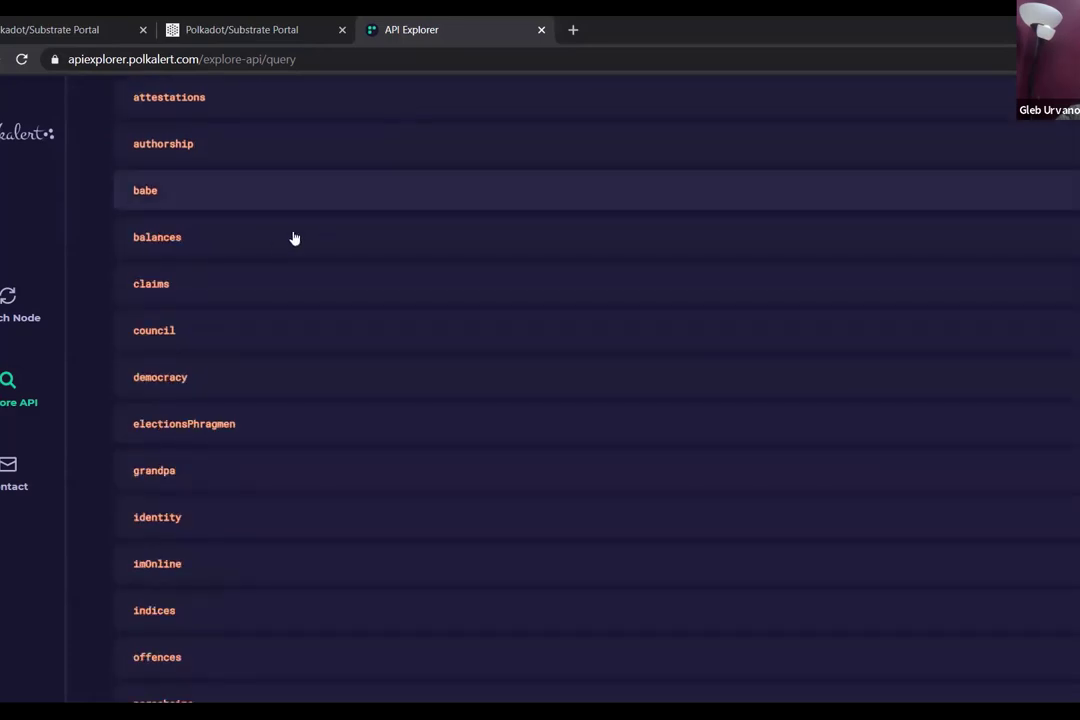
scroll(240, 296, down, 5)
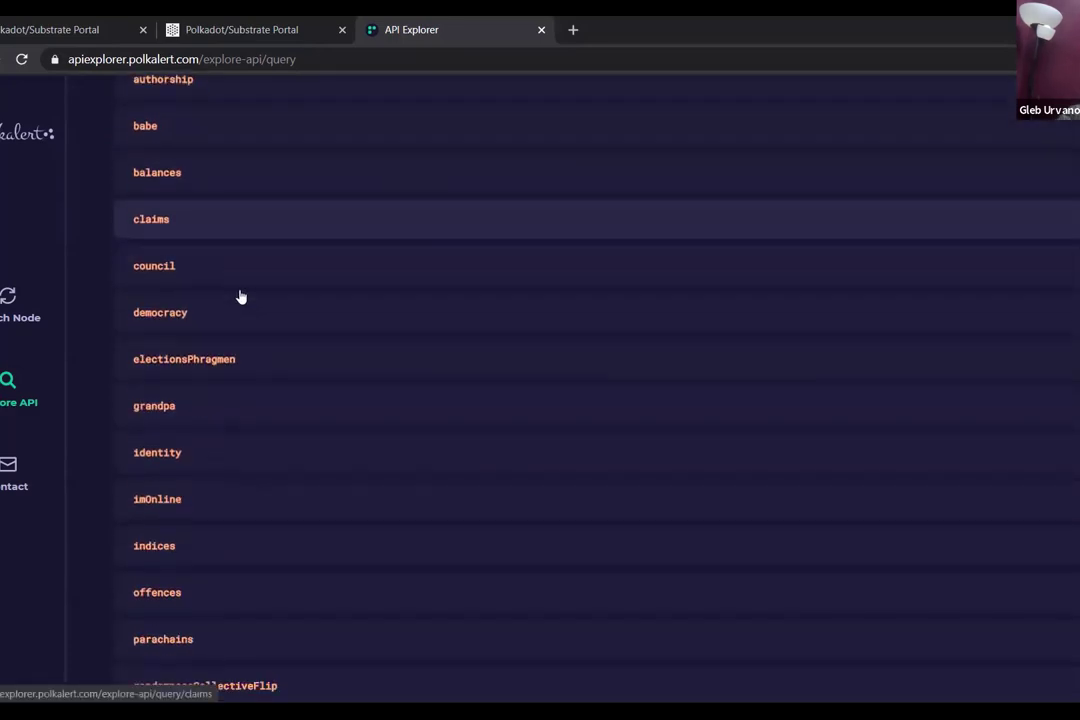
scroll(240, 296, down, 3)
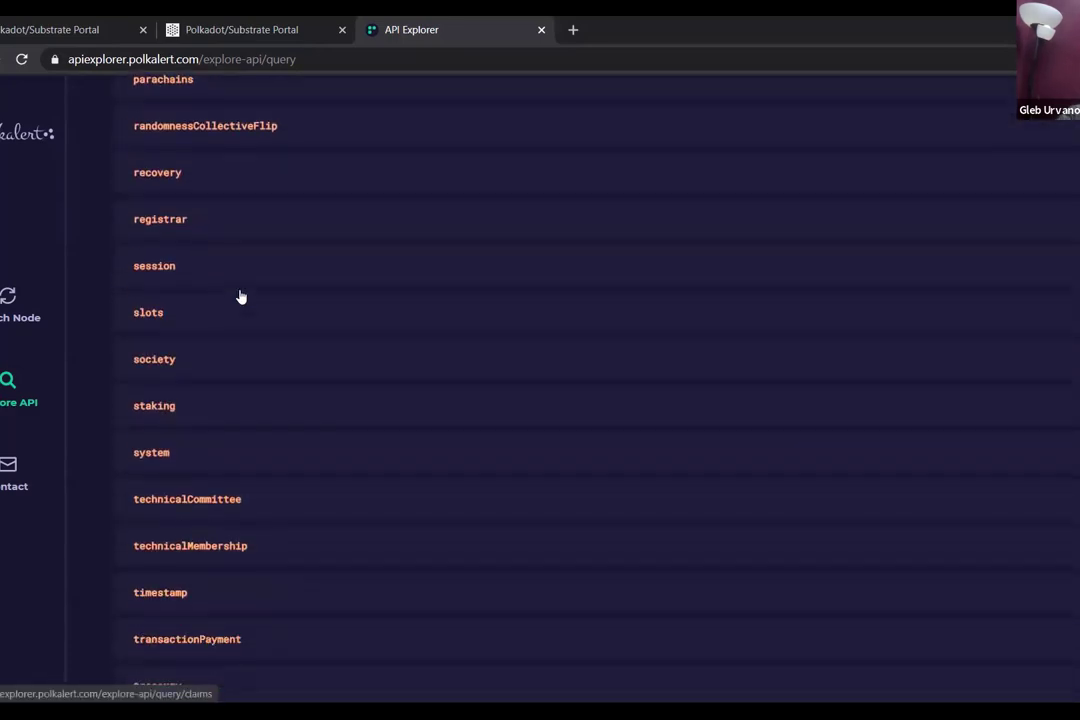
scroll(240, 297, up, 8)
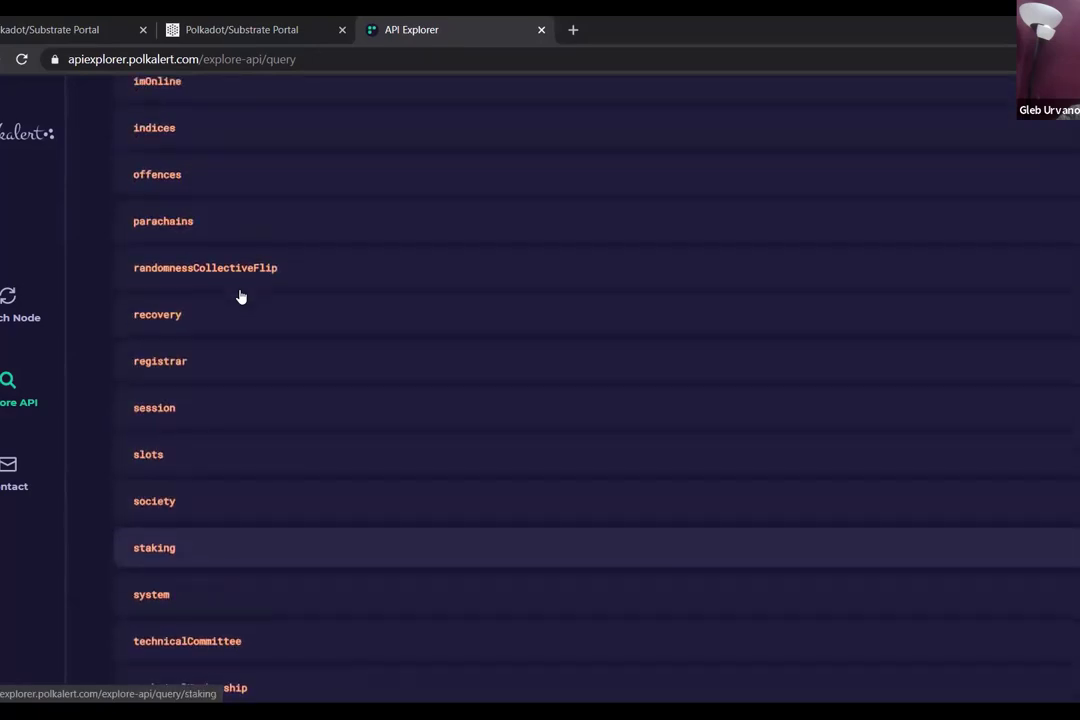
scroll(240, 267, down, 4)
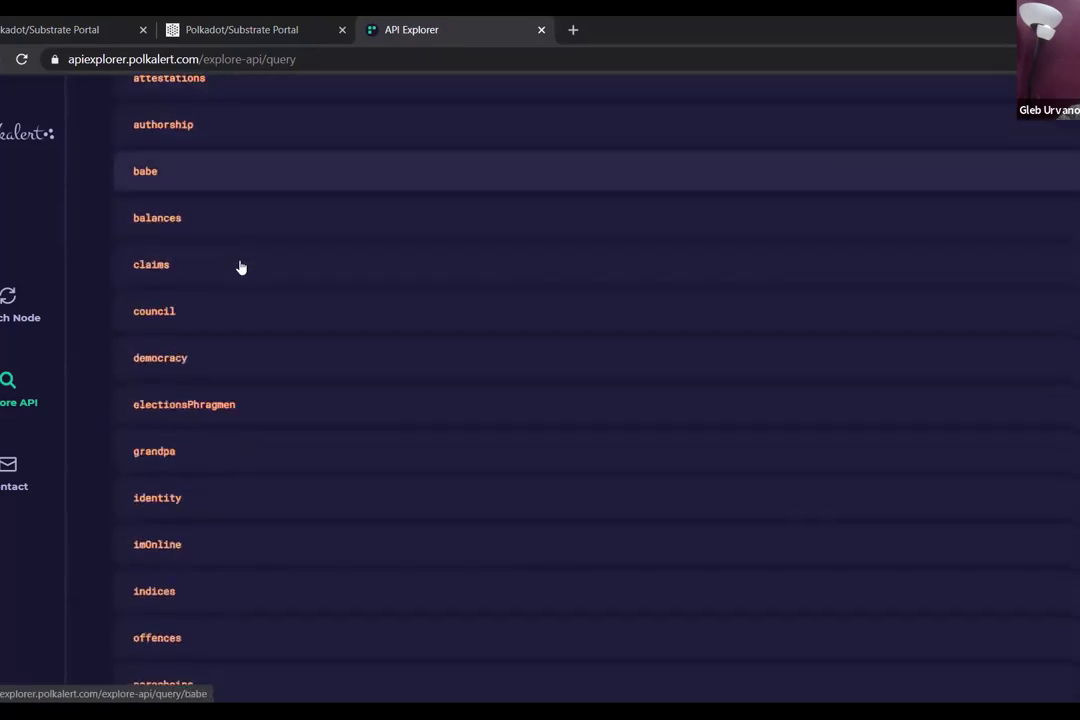
scroll(240, 267, down, 3)
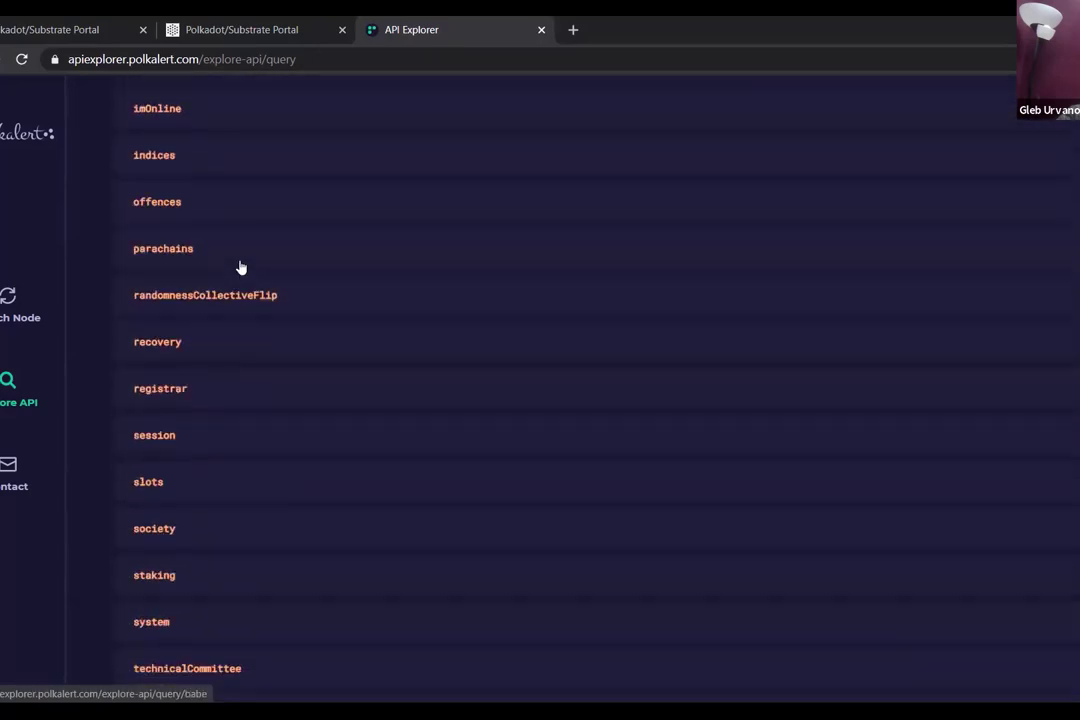
scroll(246, 348, down, 2)
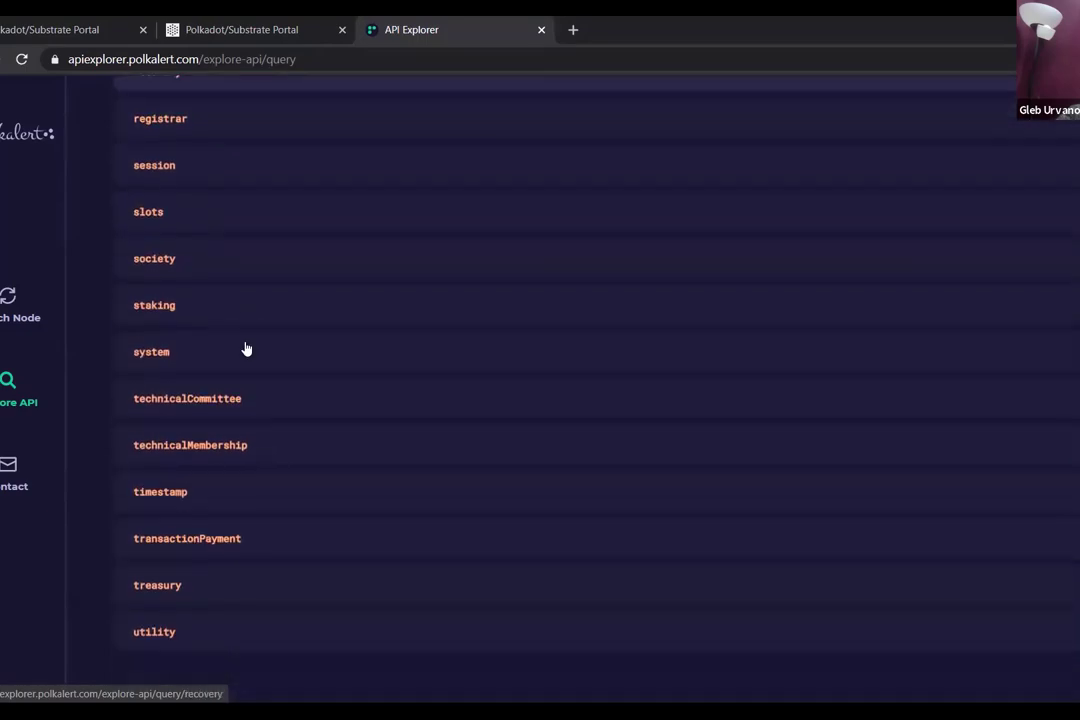
scroll(200, 400, up, 1)
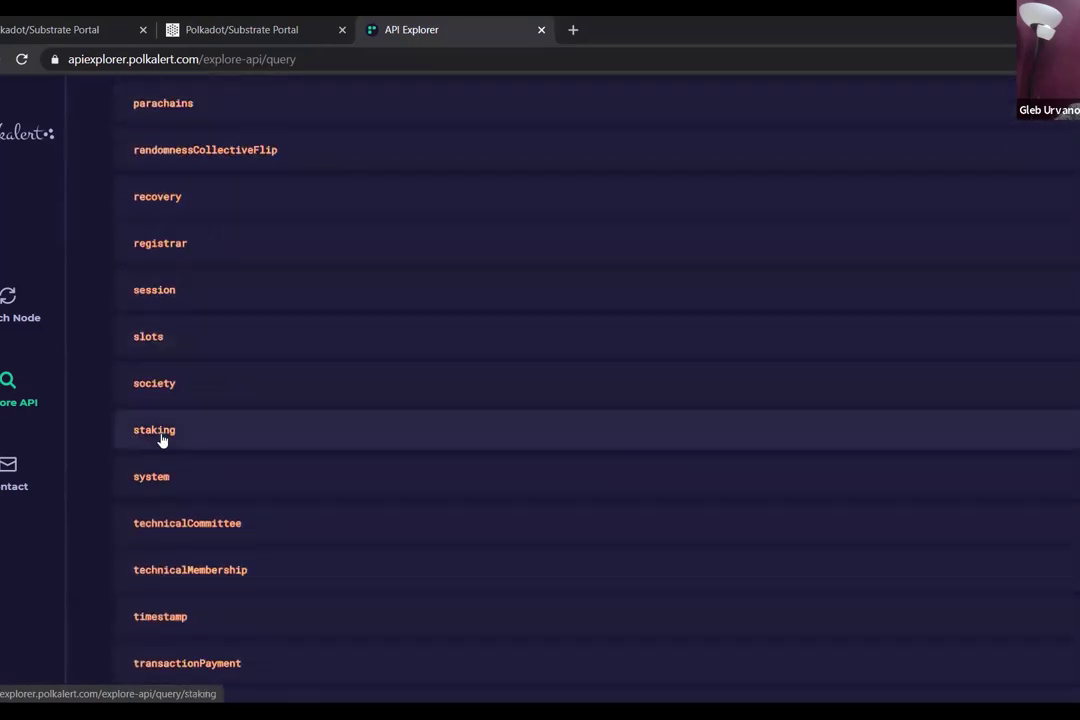
Open the staking query module, select the api.query.staking path, and open currentEra()
click(161, 438)
scroll(369, 354, up, 3)
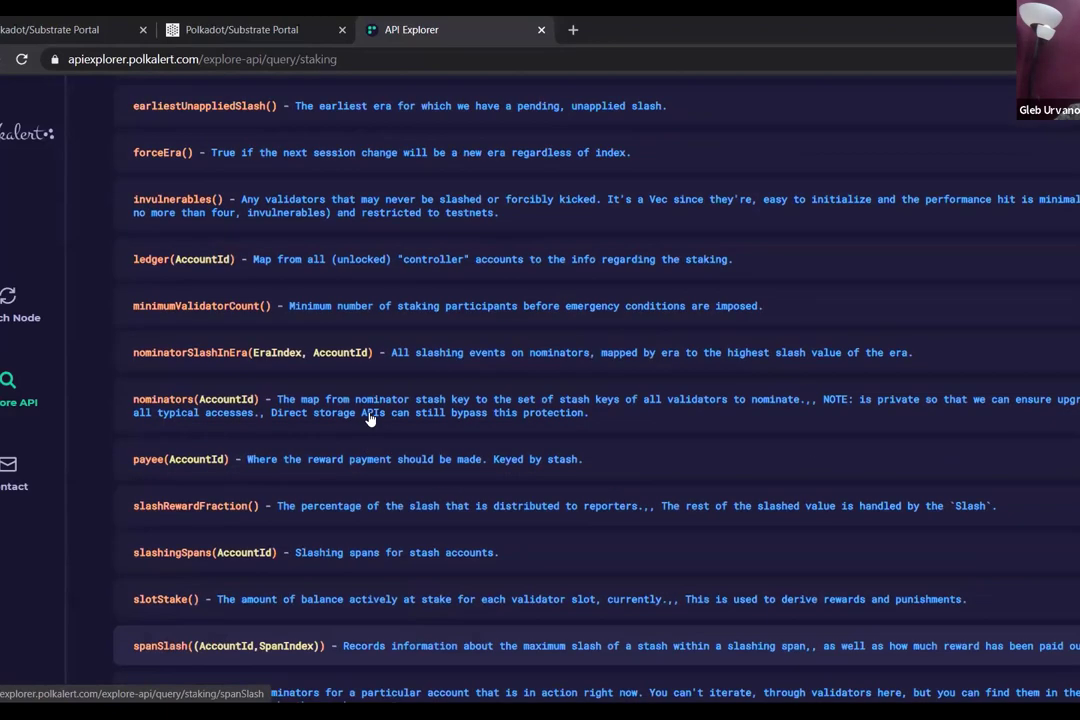
scroll(369, 418, up, 5)
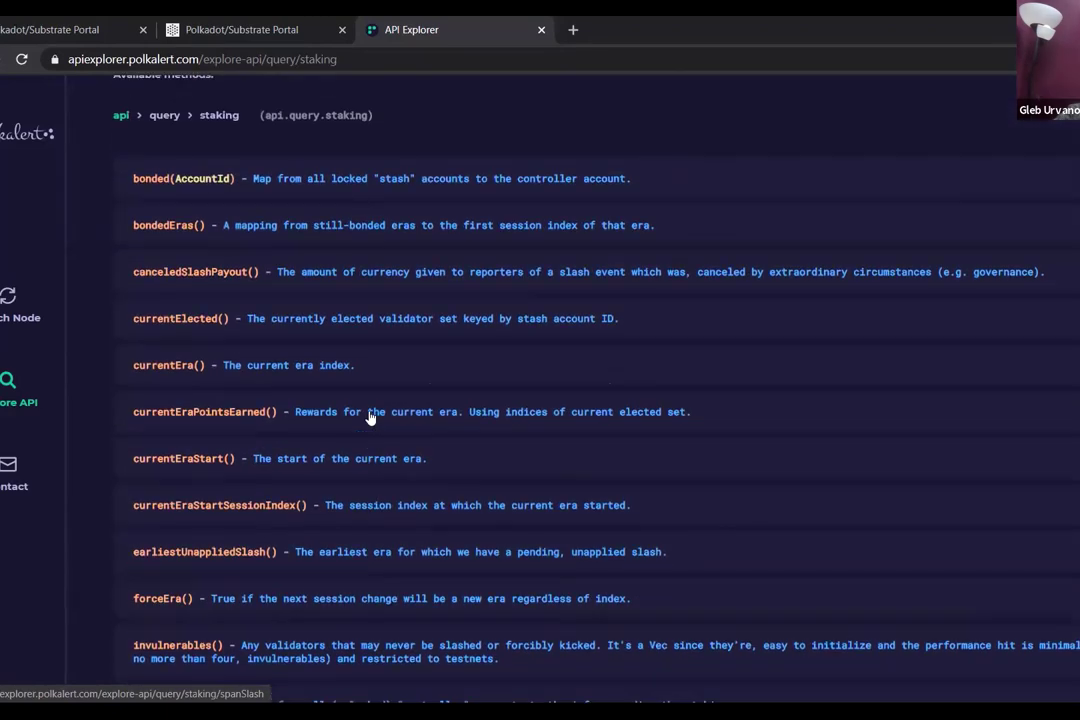
scroll(369, 418, up, 1)
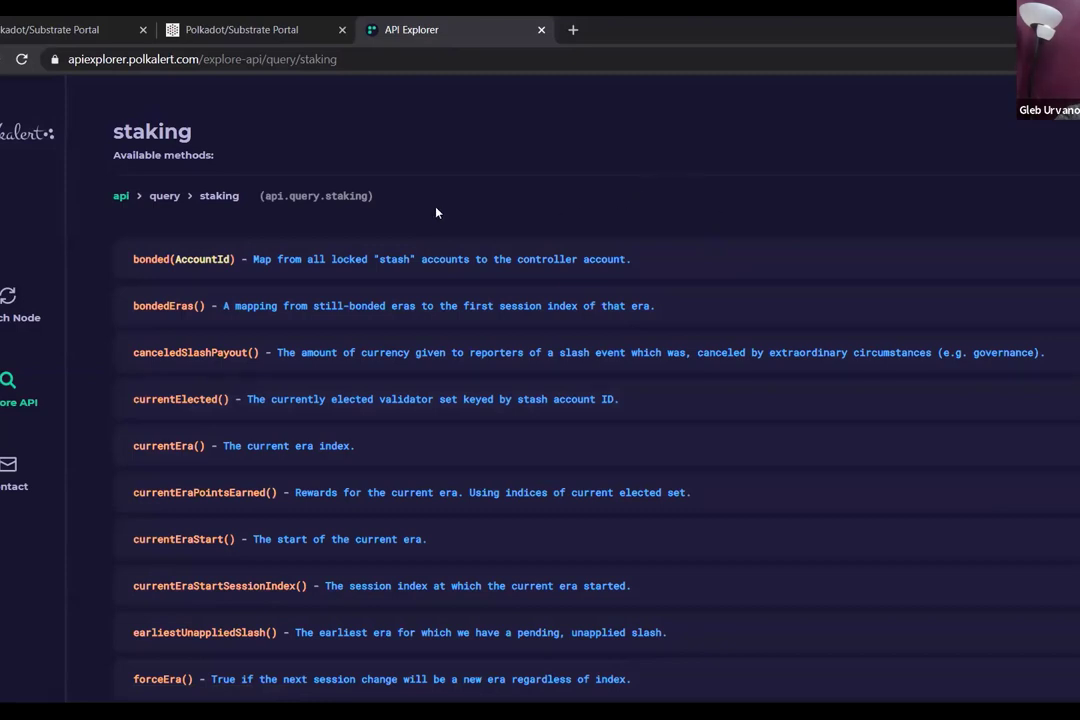
scroll(400, 237, down, 5)
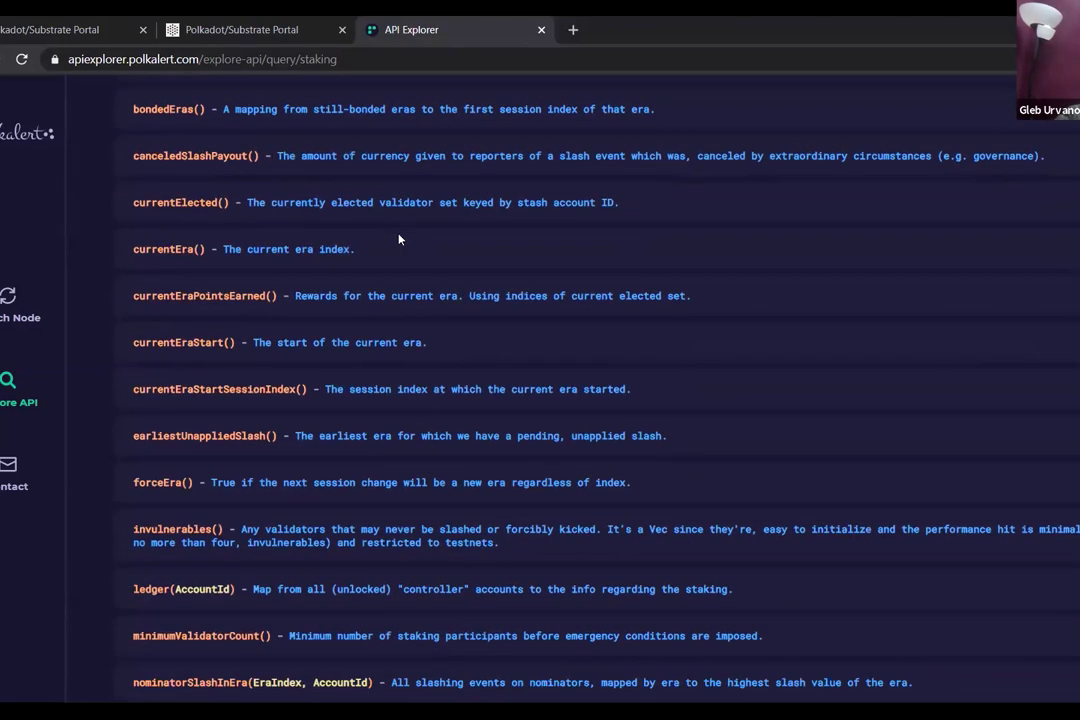
scroll(398, 238, up, 5)
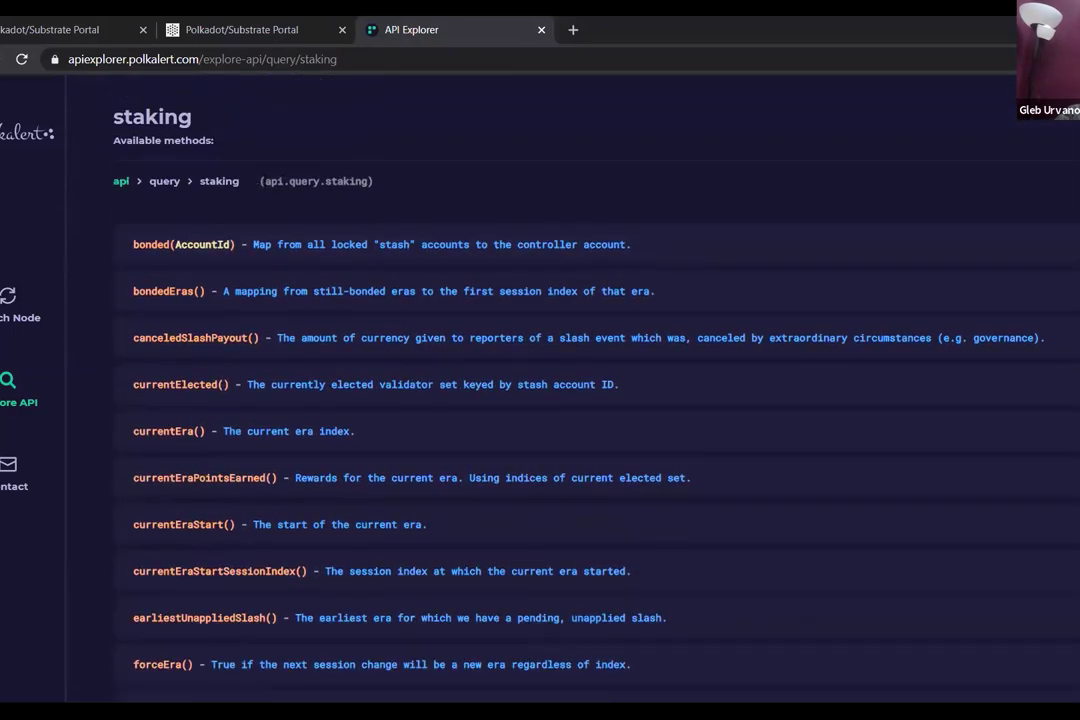
drag(264, 181, 368, 181)
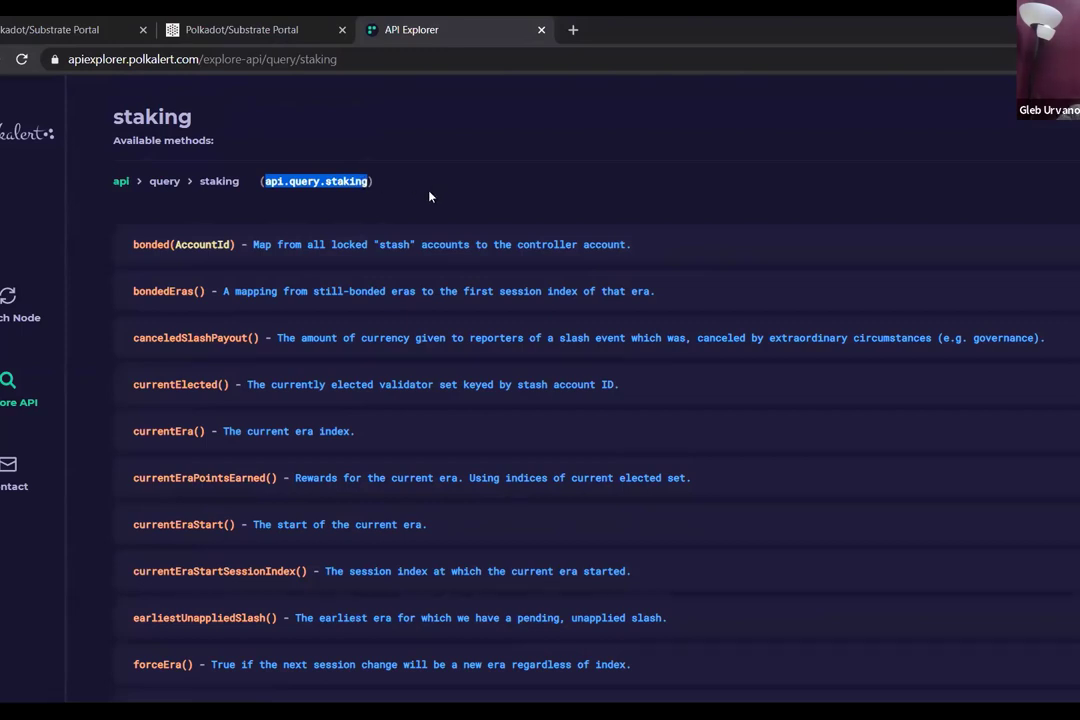
scroll(400, 220, down, 2)
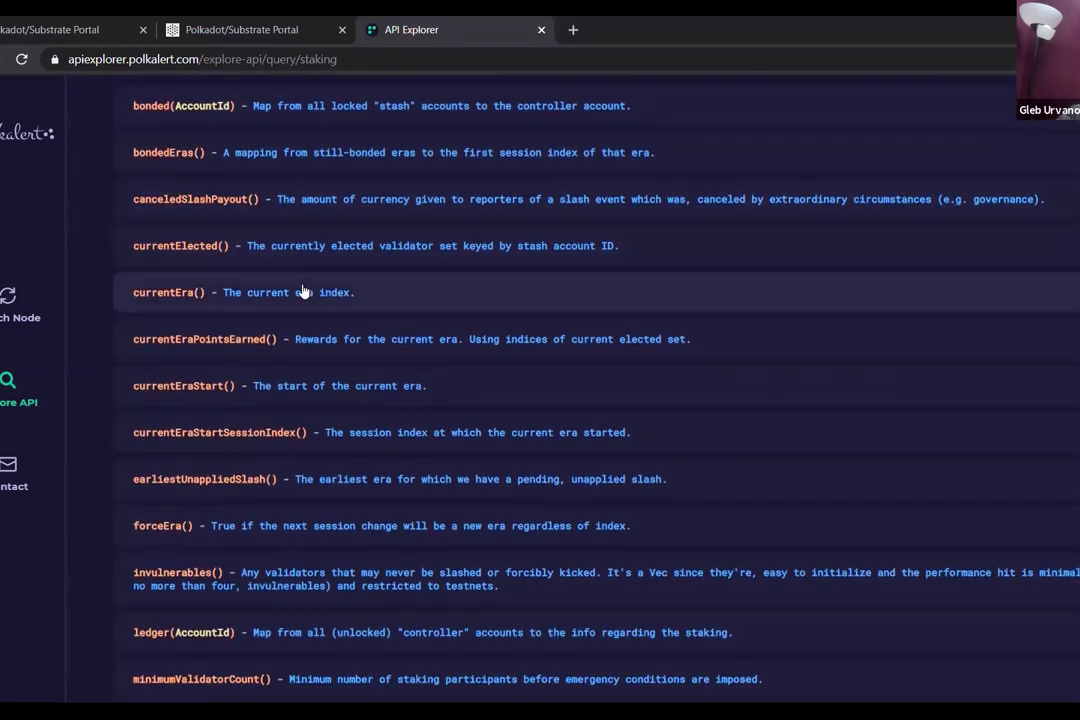
click(303, 292)
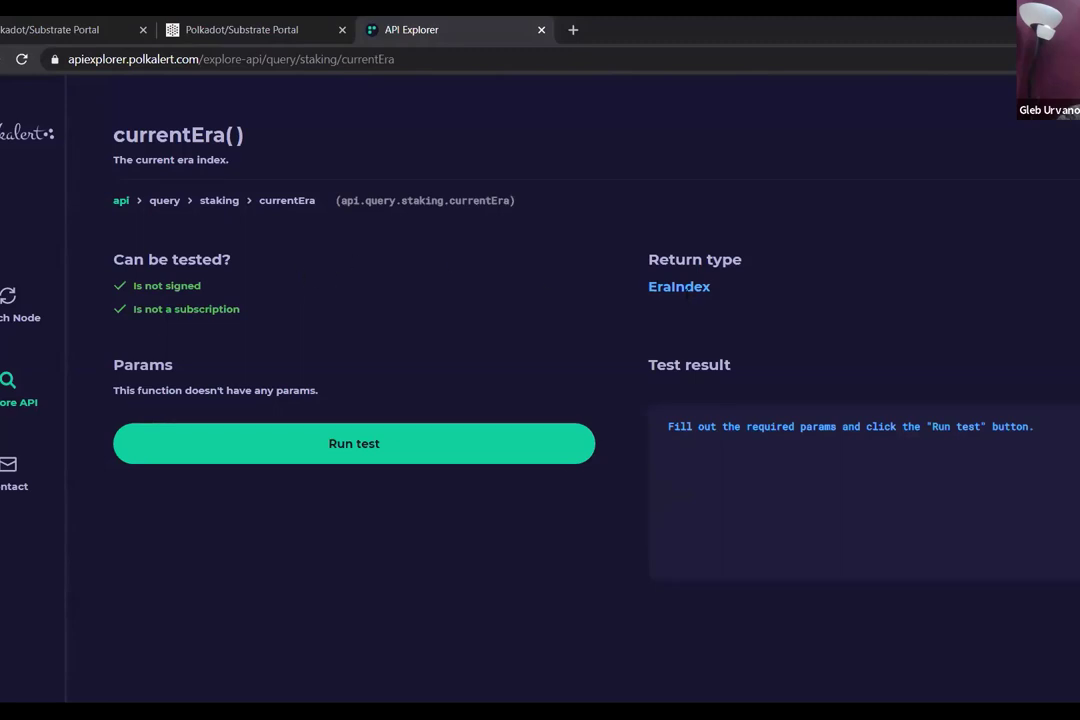
Test currentEra() to get era index 324, then return to the query modules
double_click(679, 286)
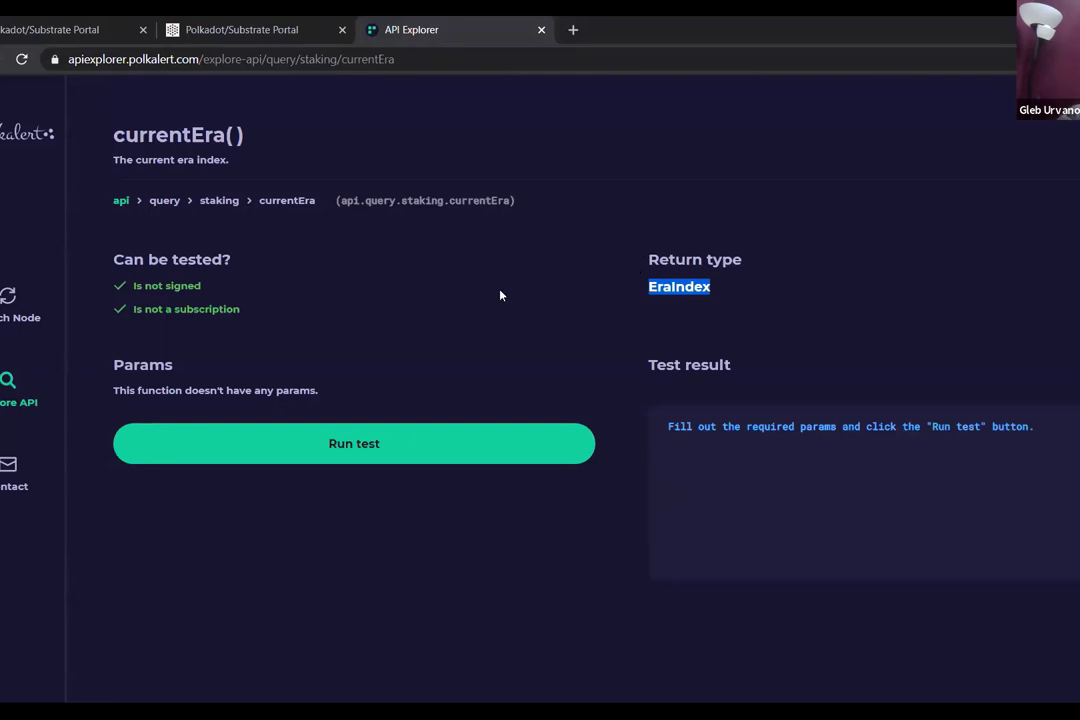
click(317, 456)
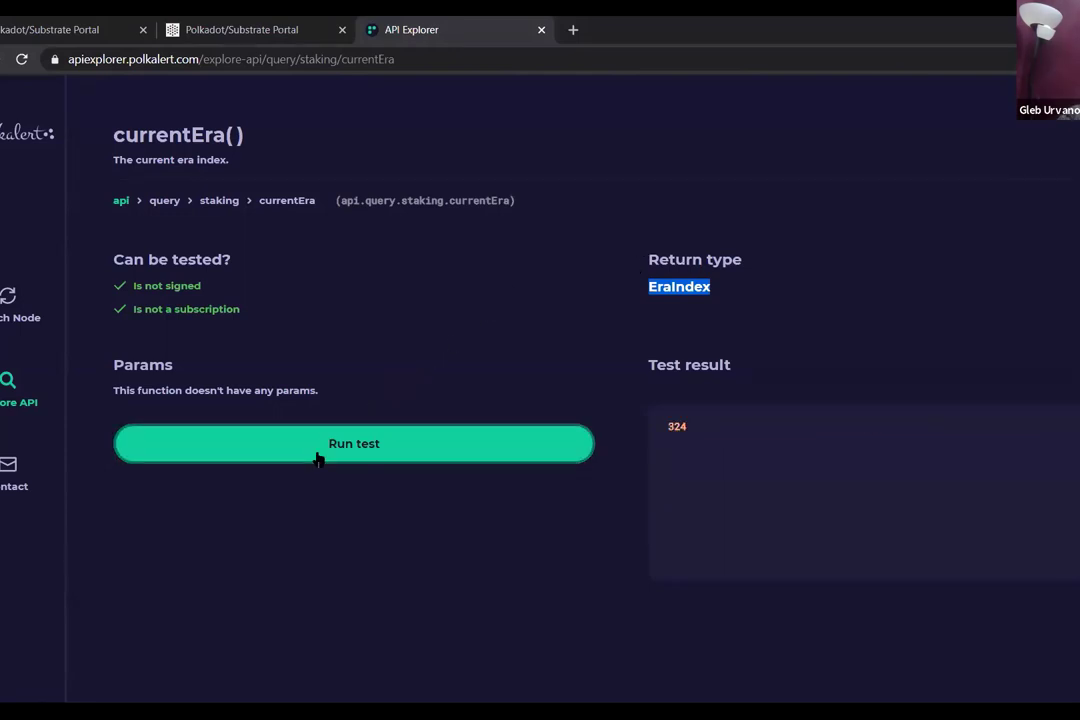
double_click(677, 426)
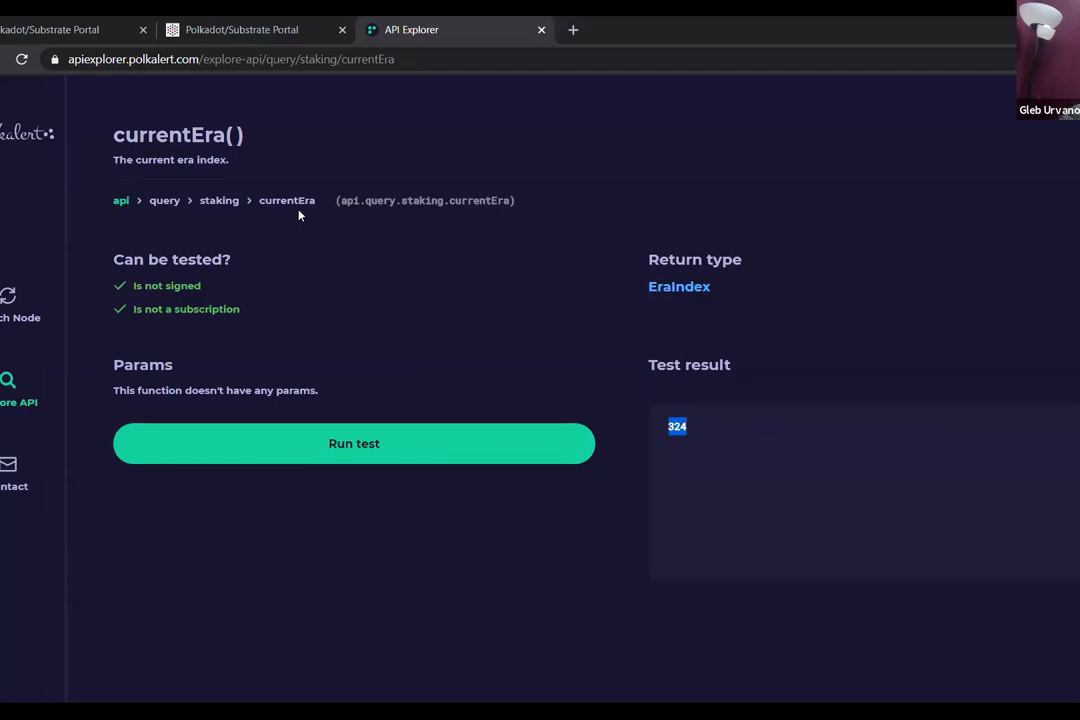
click(164, 200)
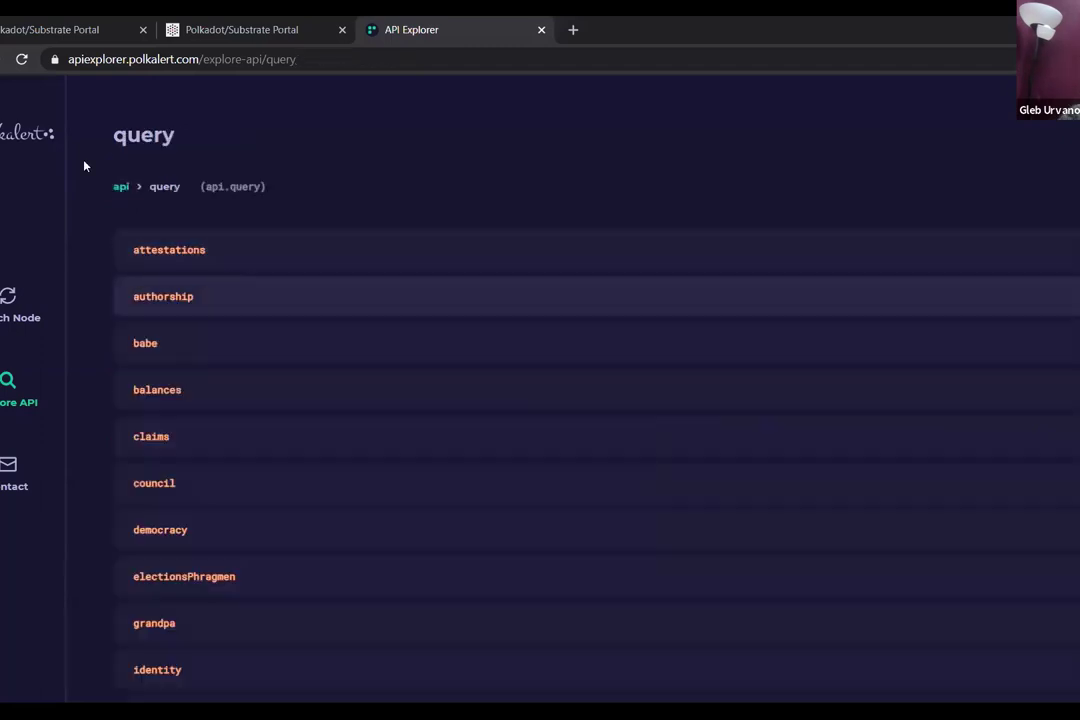
Open the details of the tx category's balances transfer() call
click(120, 186)
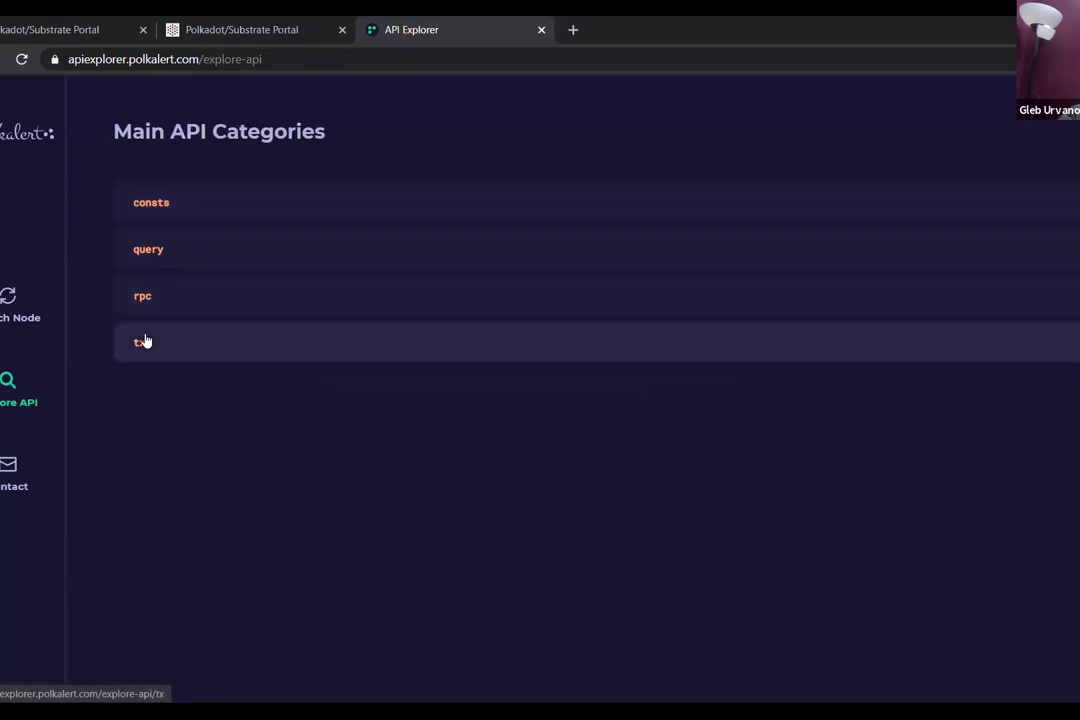
click(145, 341)
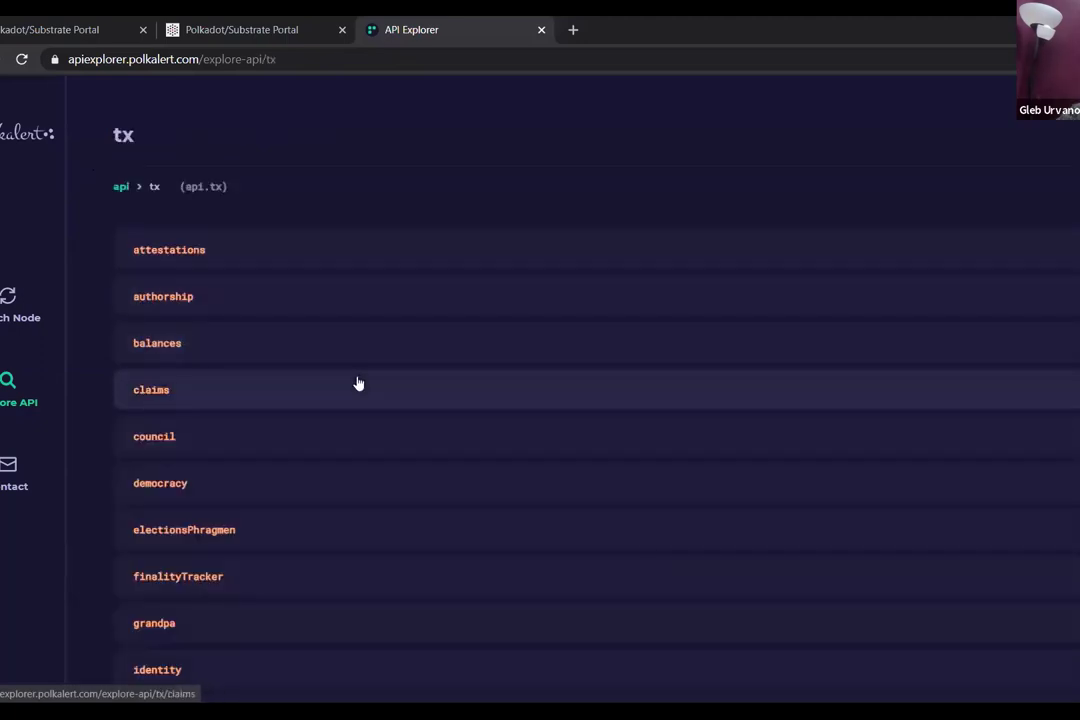
scroll(357, 383, down, 1)
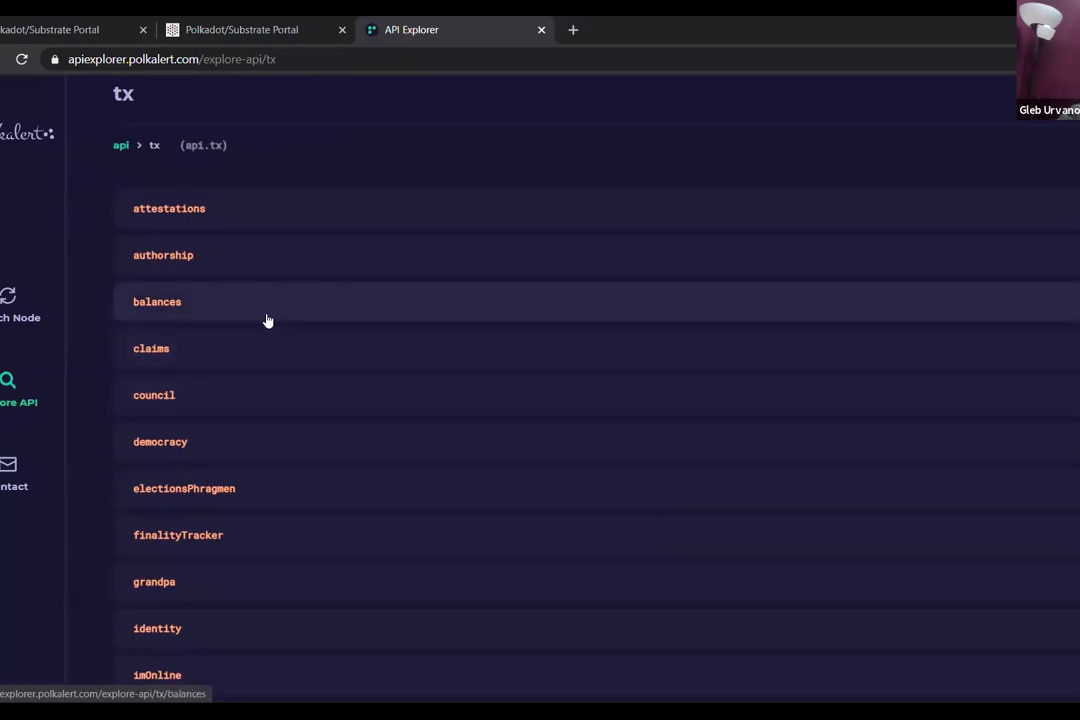
click(258, 315)
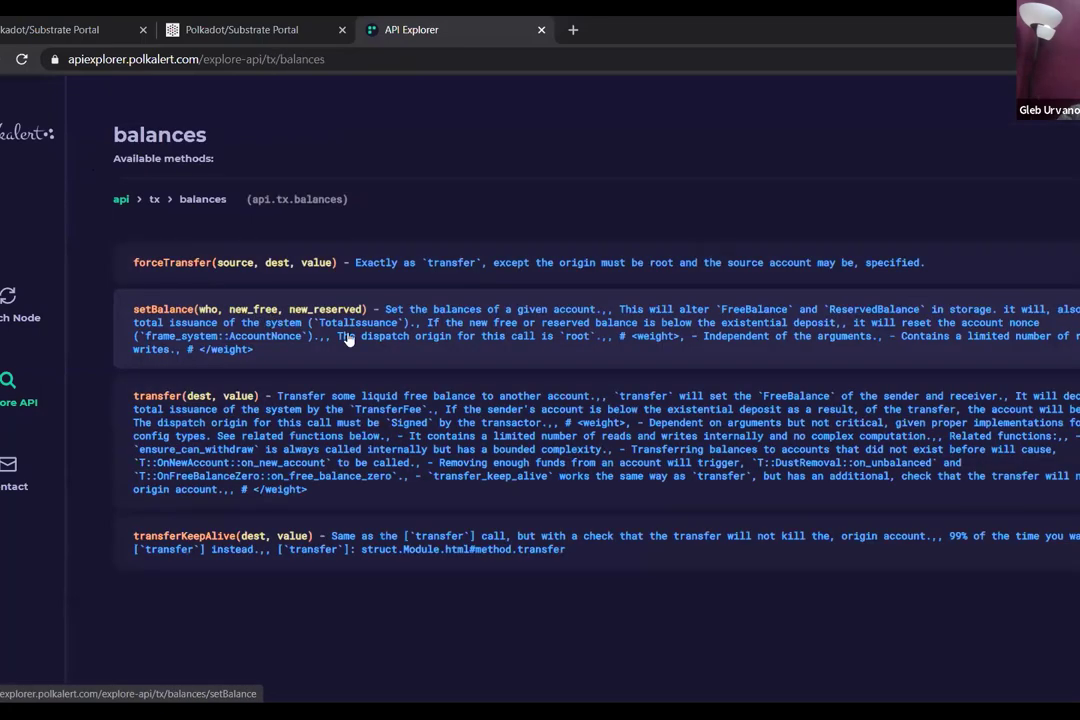
click(297, 431)
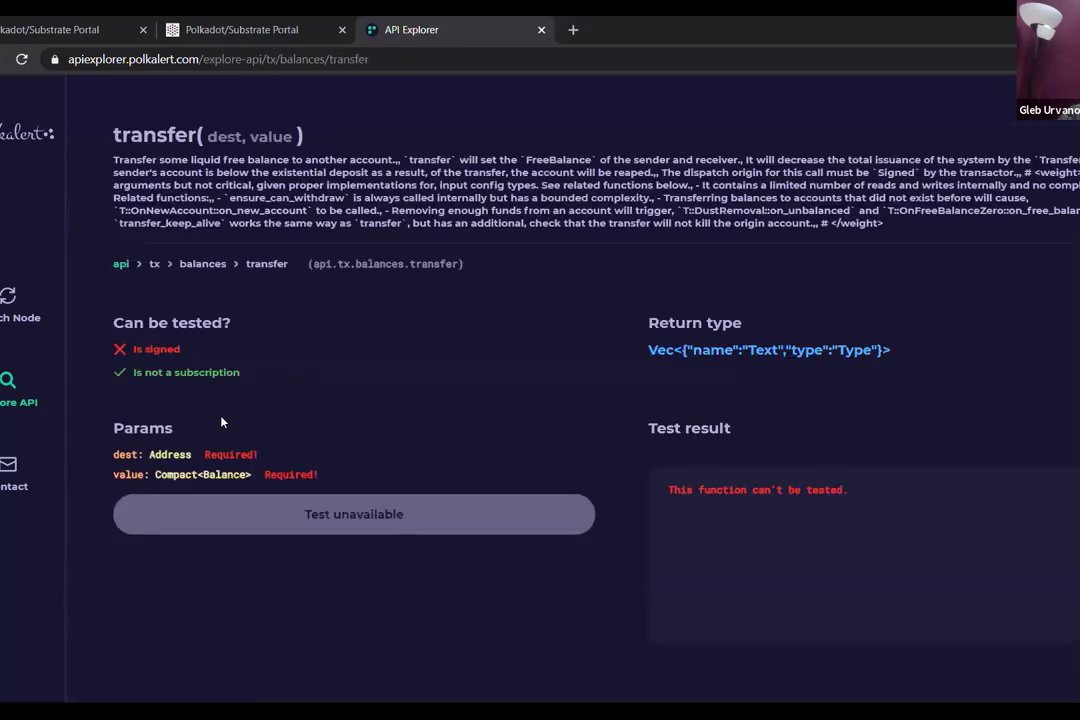
Review transfer()'s signing requirement, params and return type, then go back to the tx modules
drag(130, 353, 191, 353)
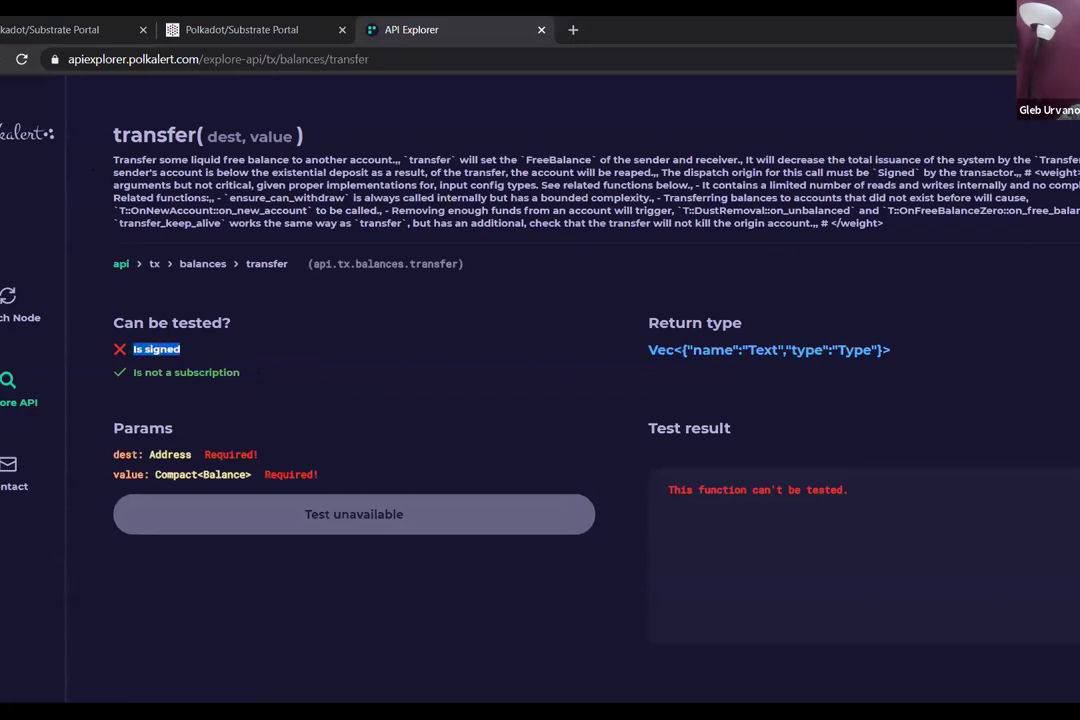
drag(738, 436, 282, 468)
click(334, 452)
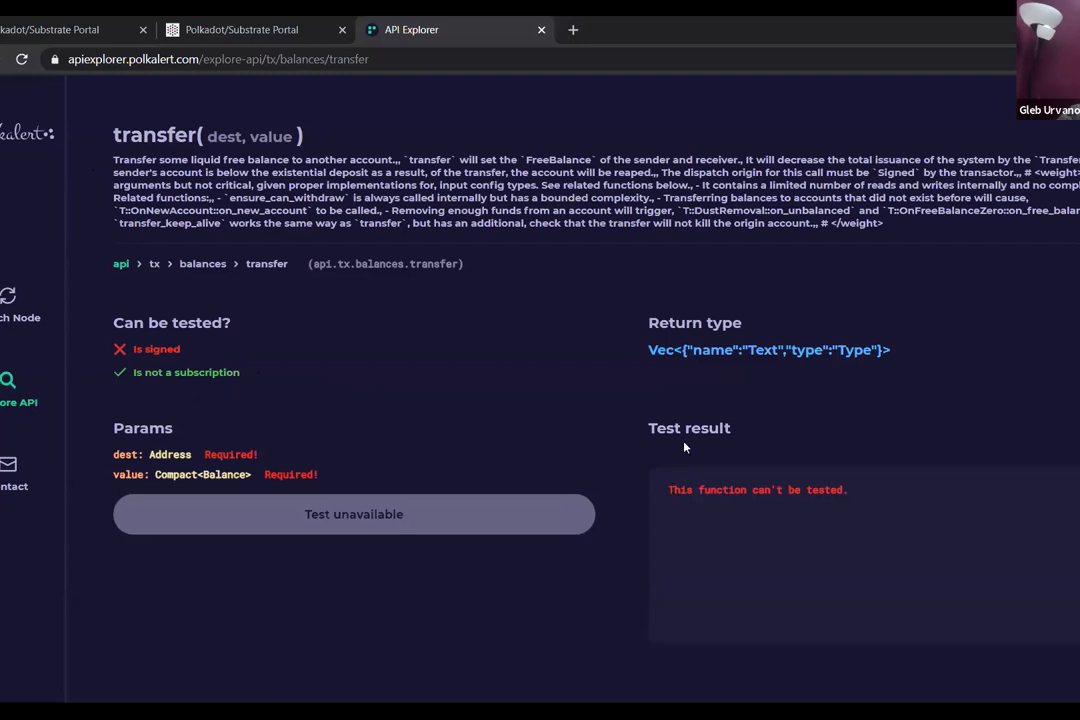
drag(656, 350, 918, 354)
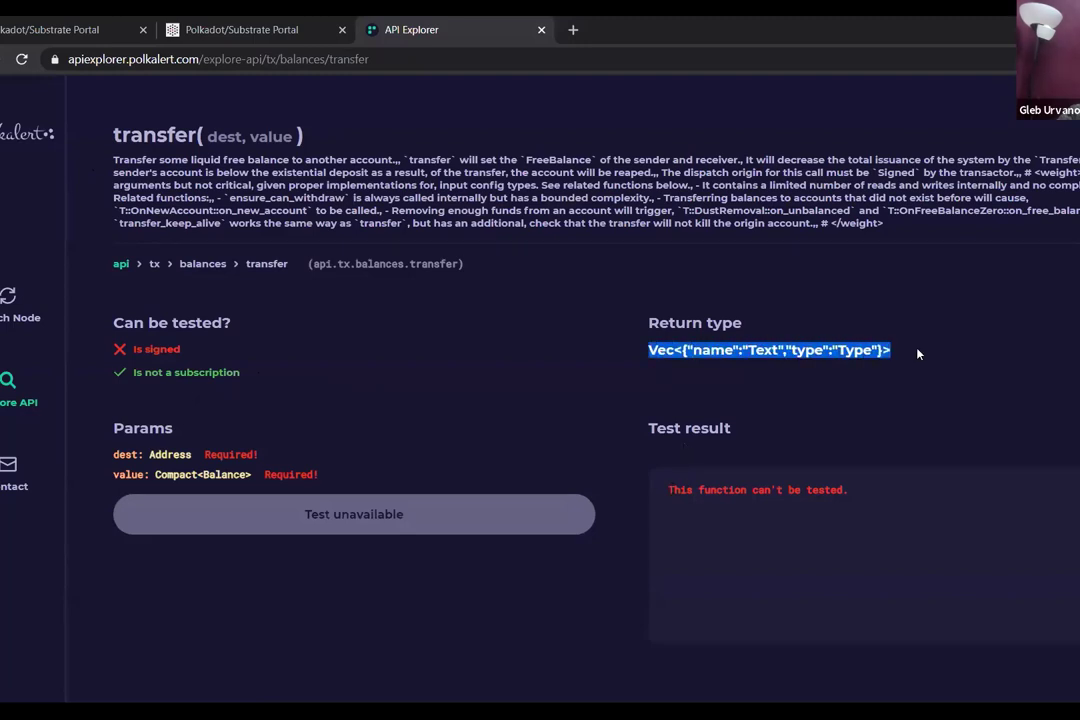
click(918, 354)
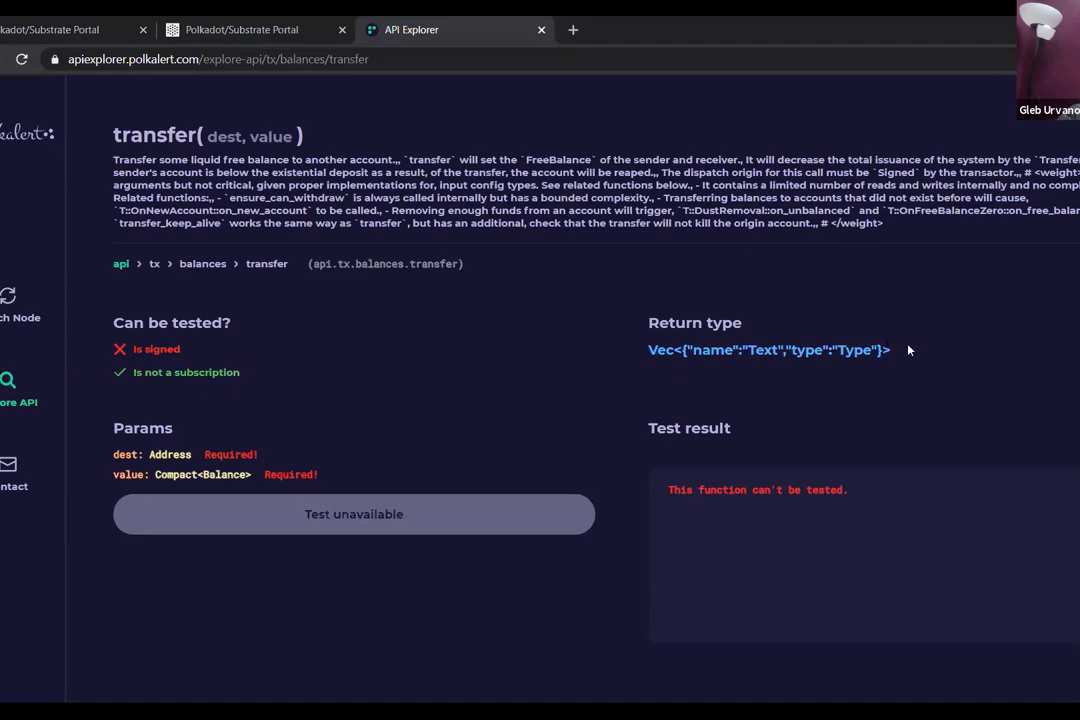
click(184, 268)
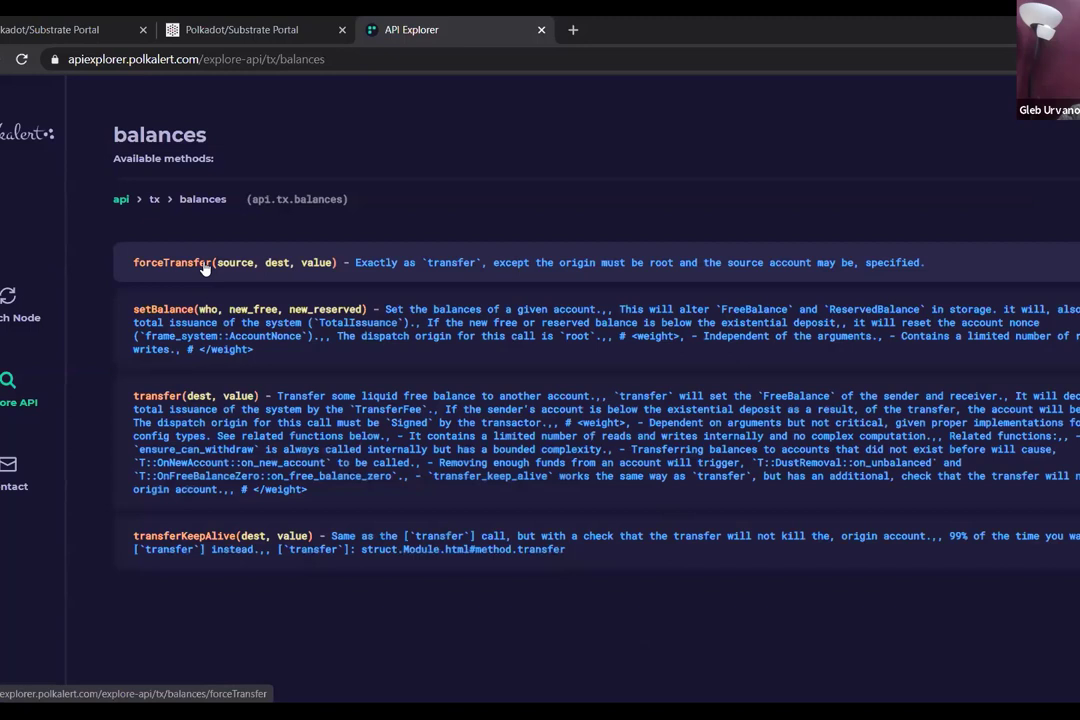
click(157, 201)
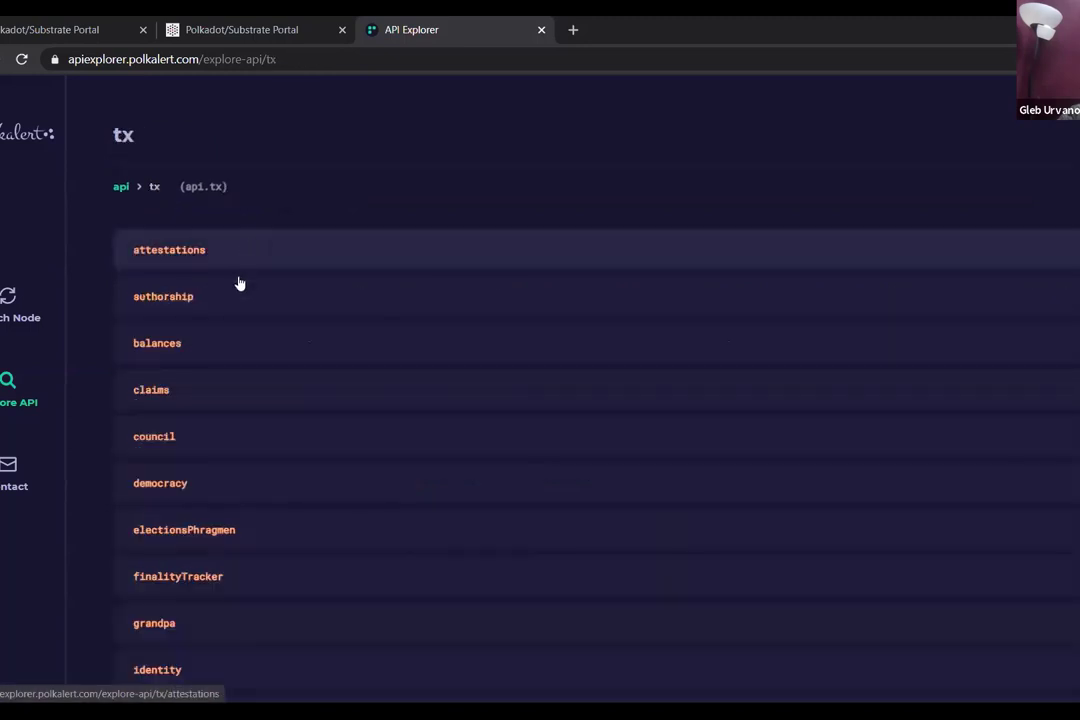
Look over the details of the staking module's validate and bond calls
scroll(218, 333, down, 3)
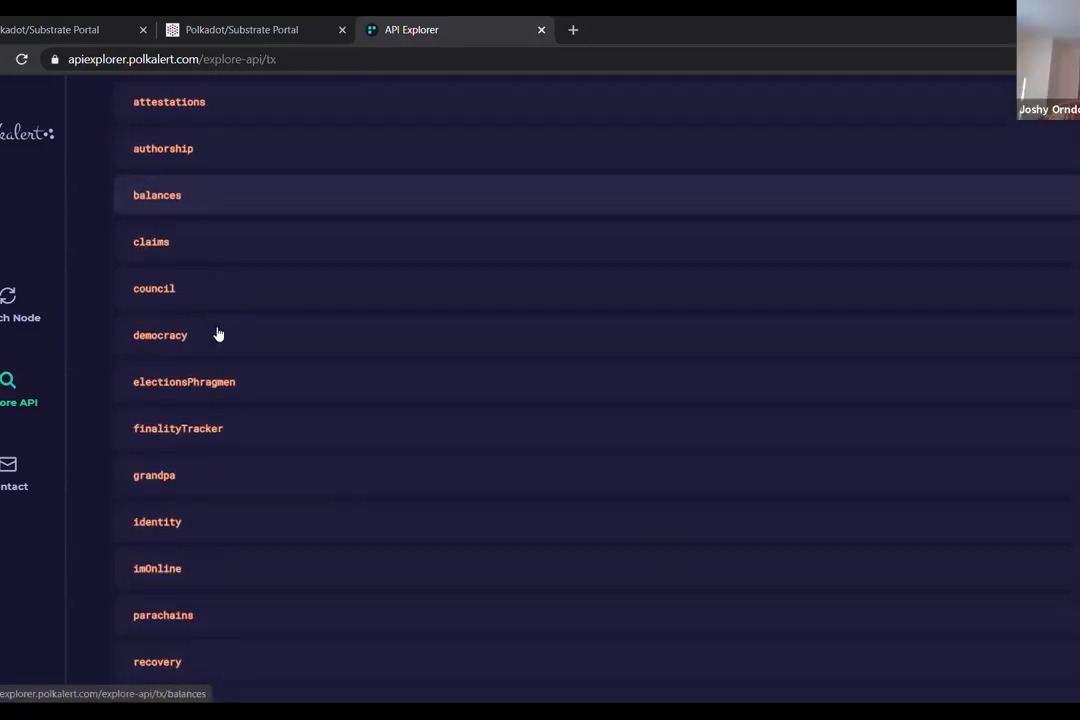
scroll(218, 333, down, 4)
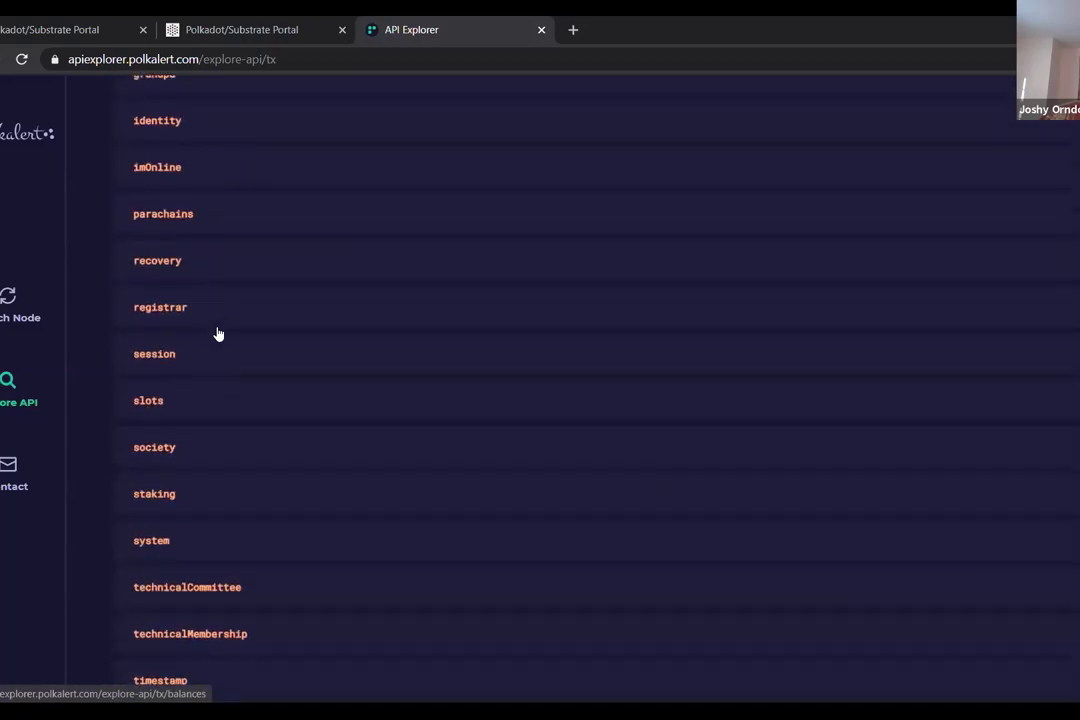
click(272, 358)
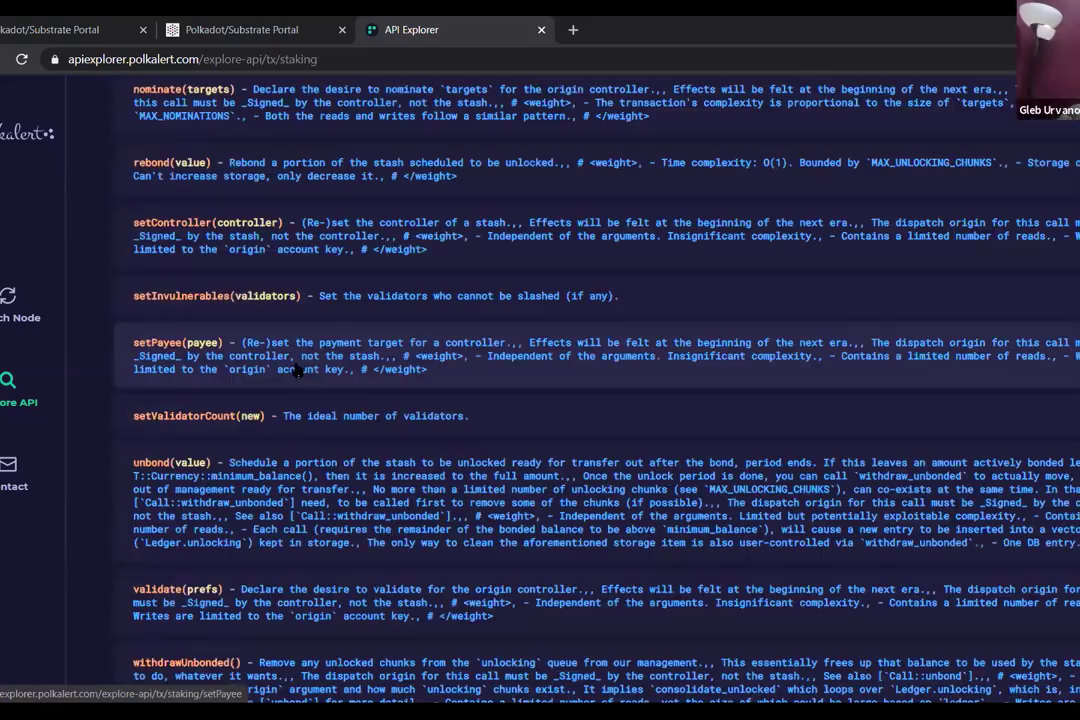
scroll(297, 372, down, 1)
scroll(290, 375, down, 1)
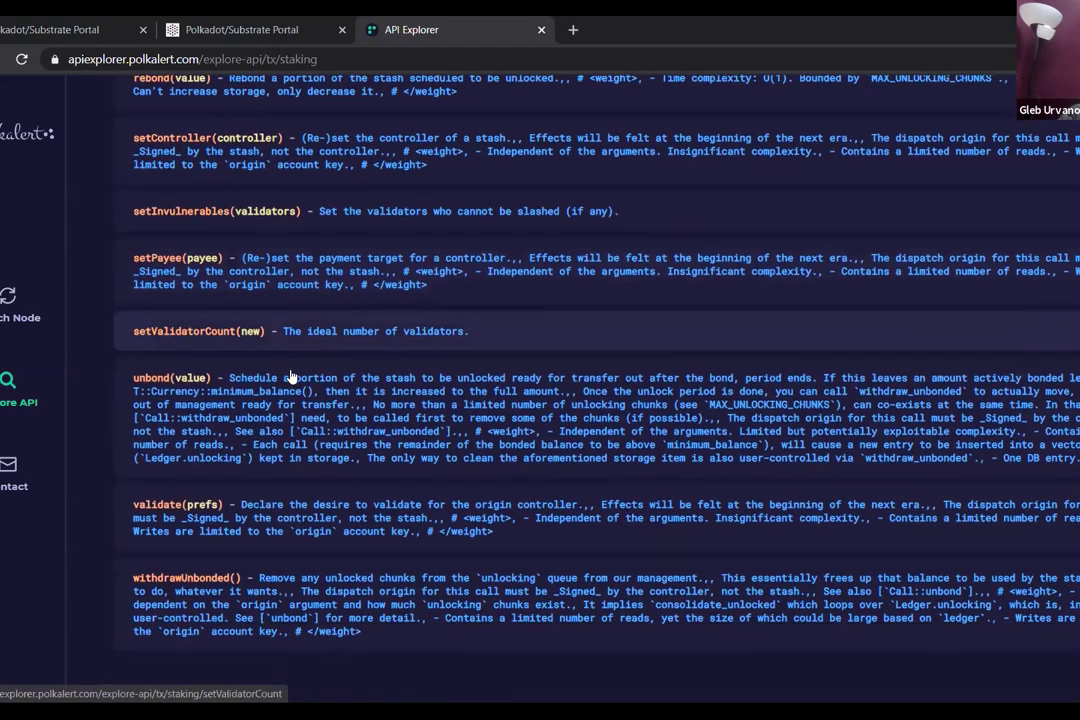
scroll(230, 500, up, 1)
click(205, 590)
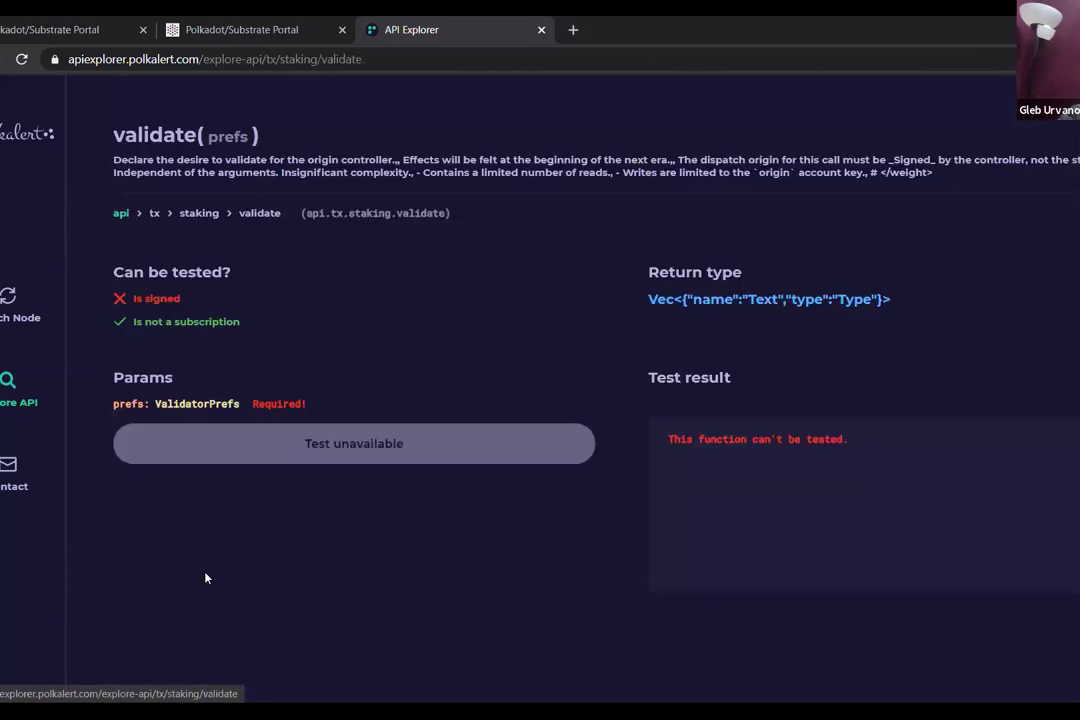
click(198, 213)
click(224, 297)
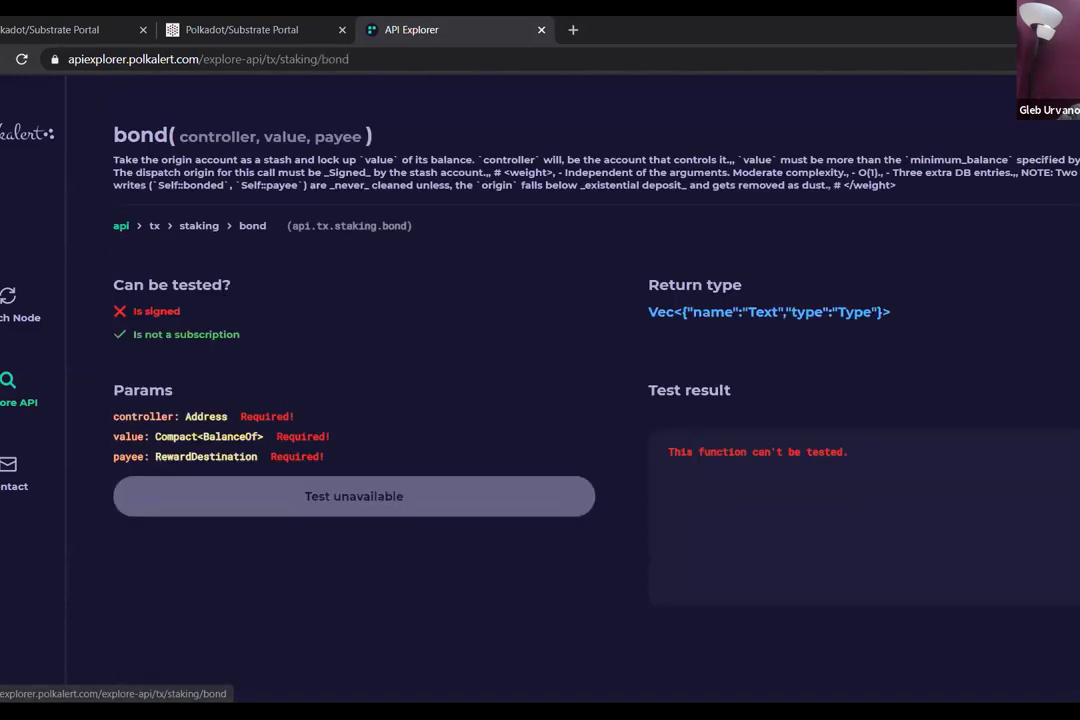
Open the authorship module's setUncles() call details from the tx module list
click(157, 226)
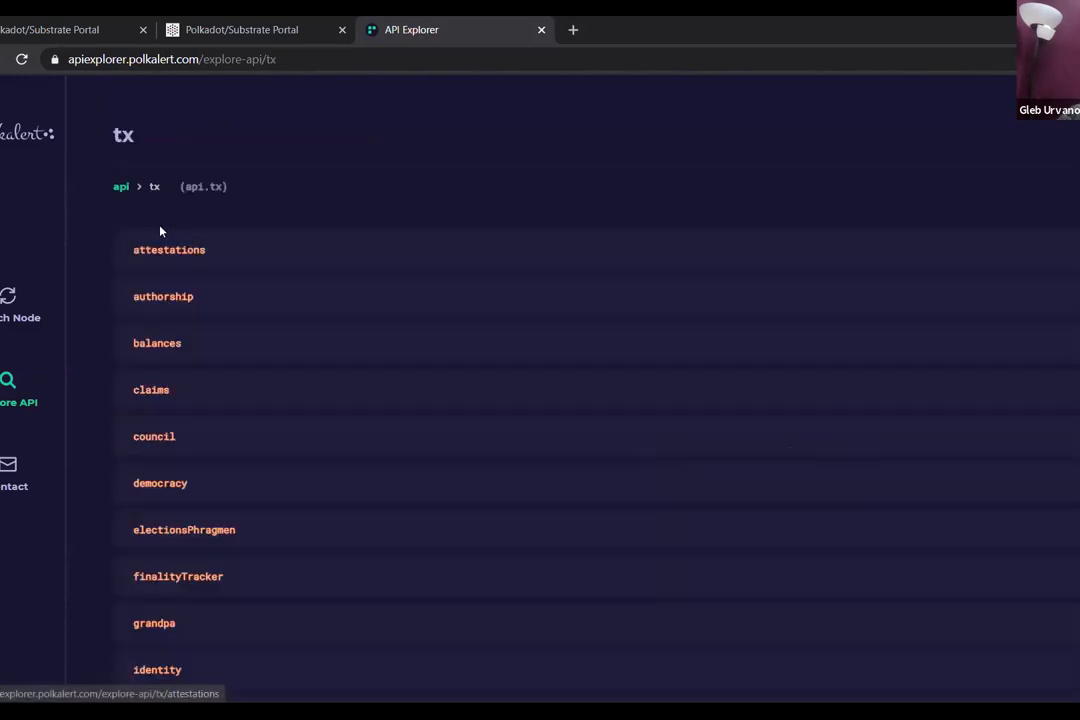
click(261, 298)
click(198, 261)
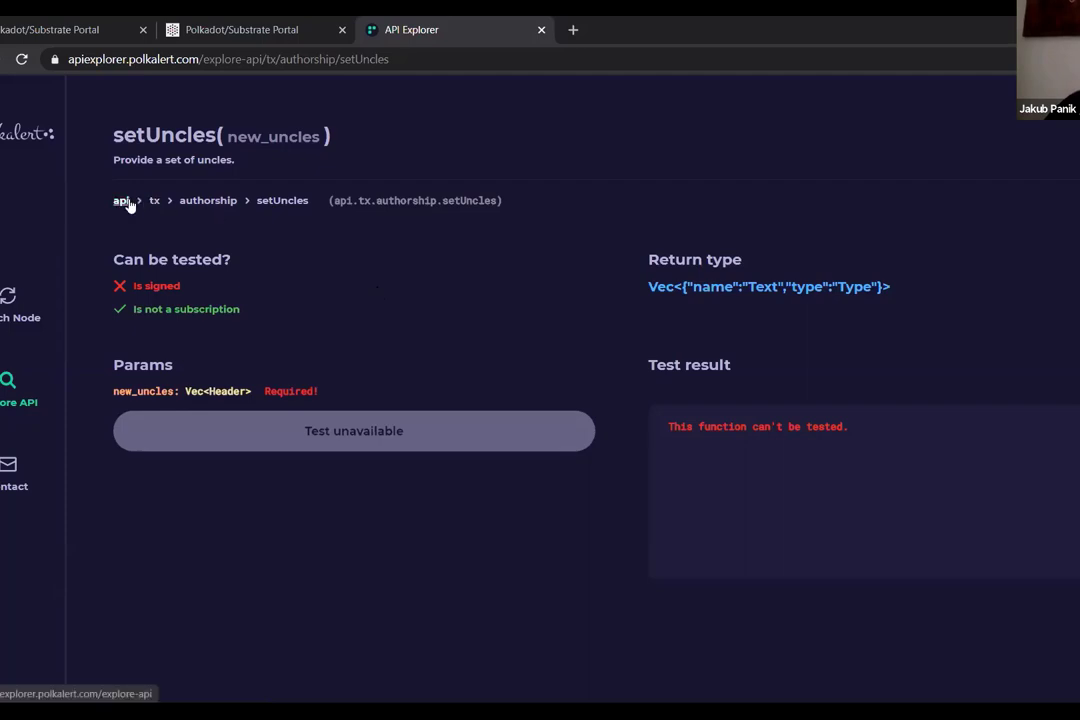
Return to node selection, check API version 1.0.0-beta.4, and connect to Kusama
click(17, 140)
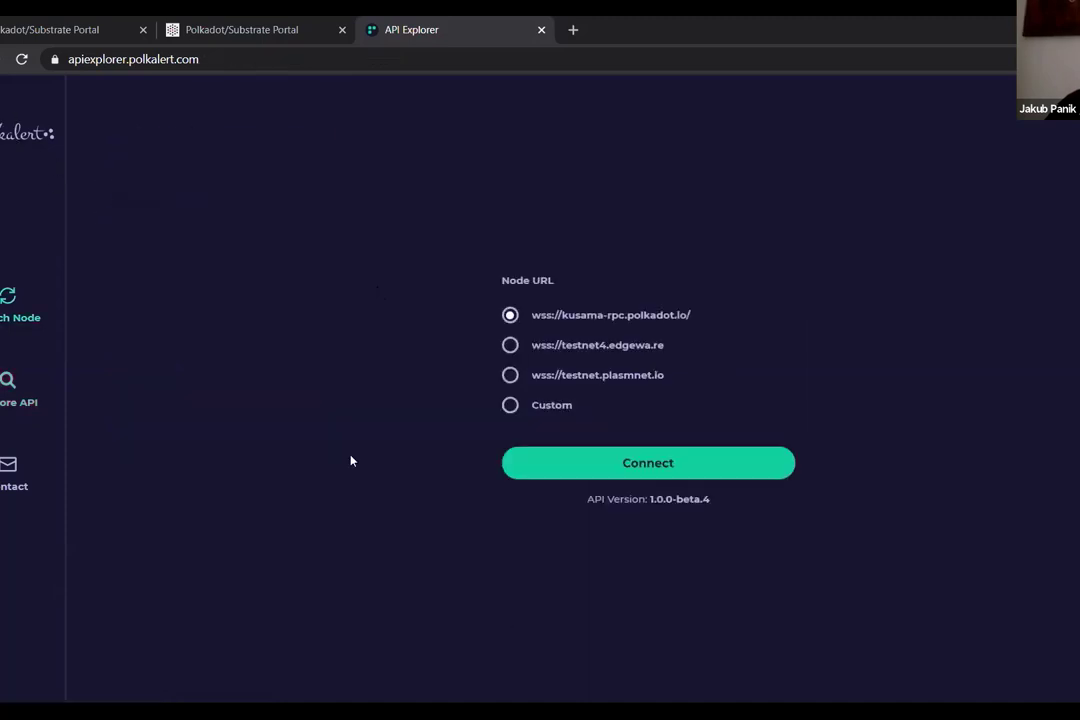
drag(586, 499, 744, 498)
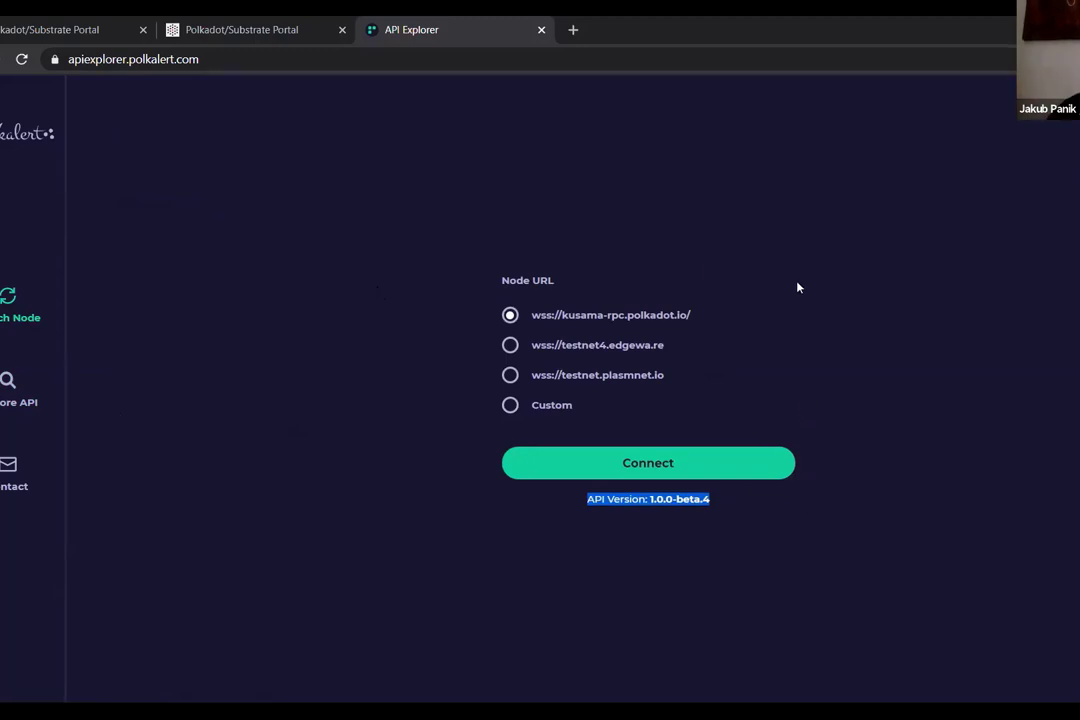
click(817, 354)
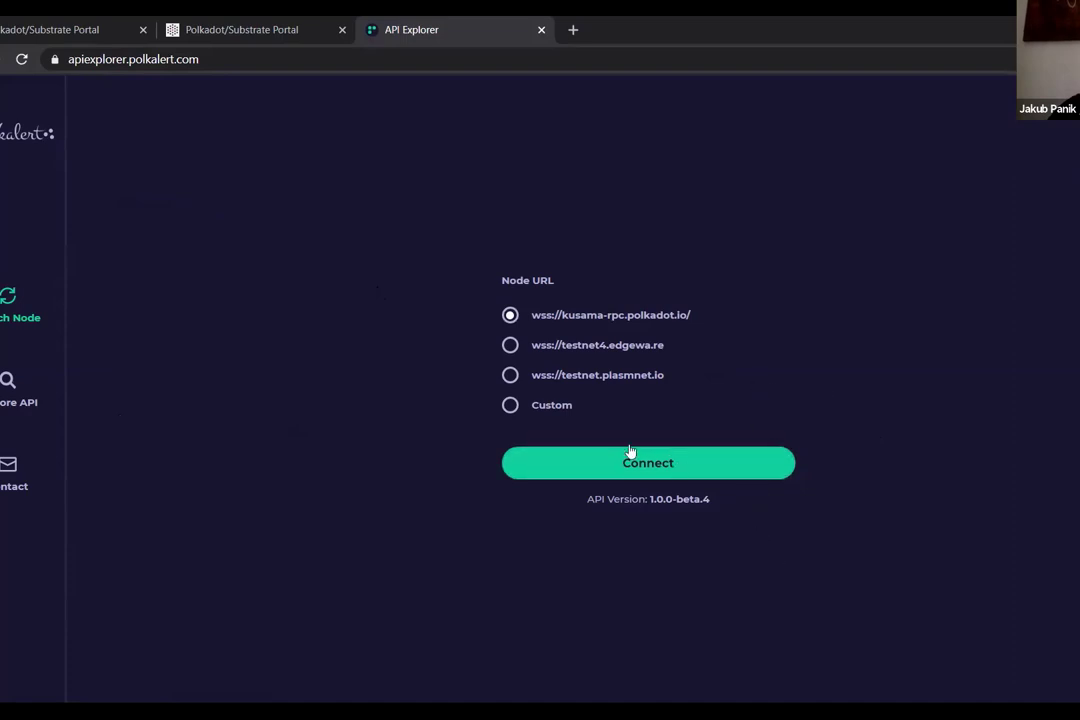
drag(586, 499, 718, 510)
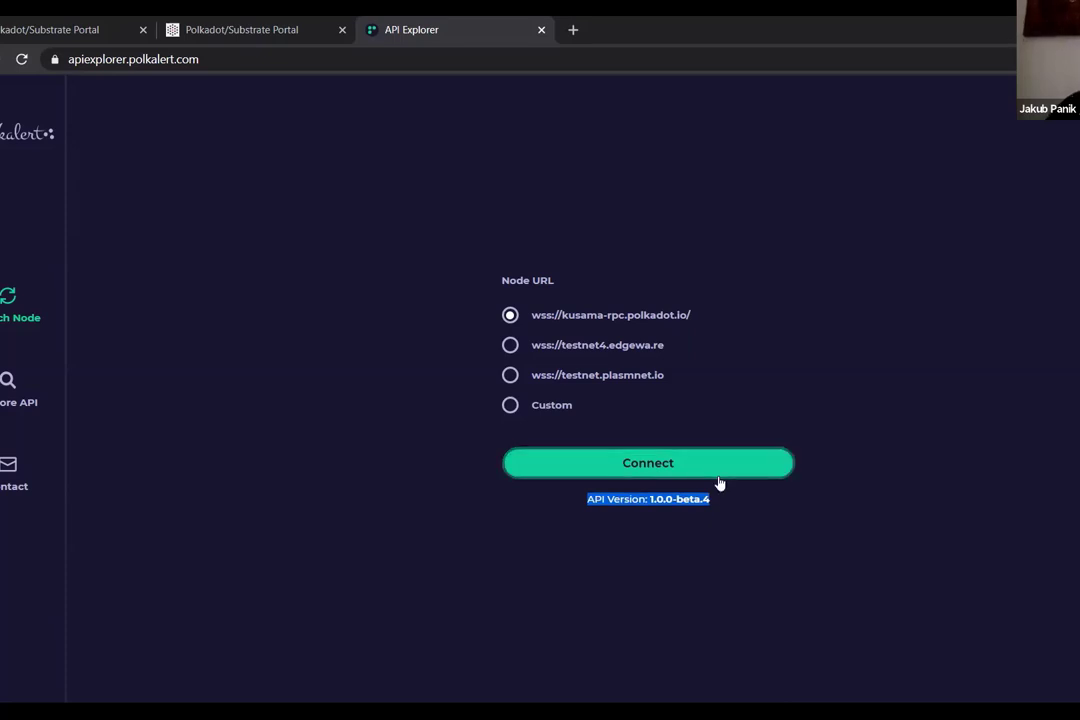
click(716, 477)
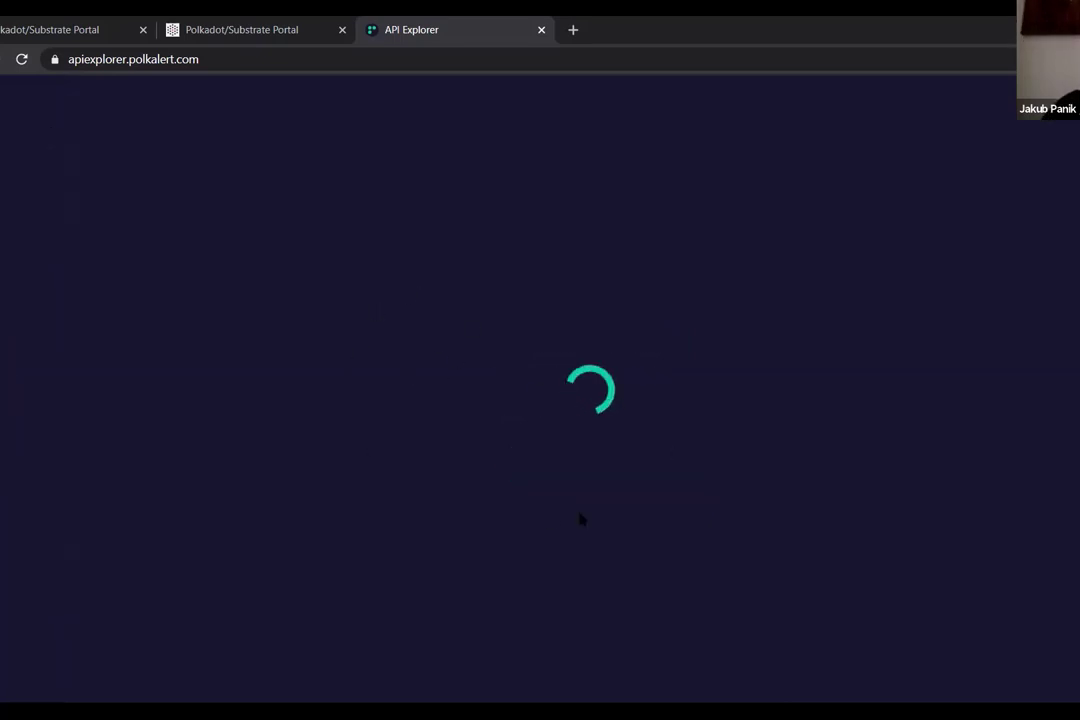
Reload, reconnect to Kusama, view the rpc category, then return to node selection
click(29, 66)
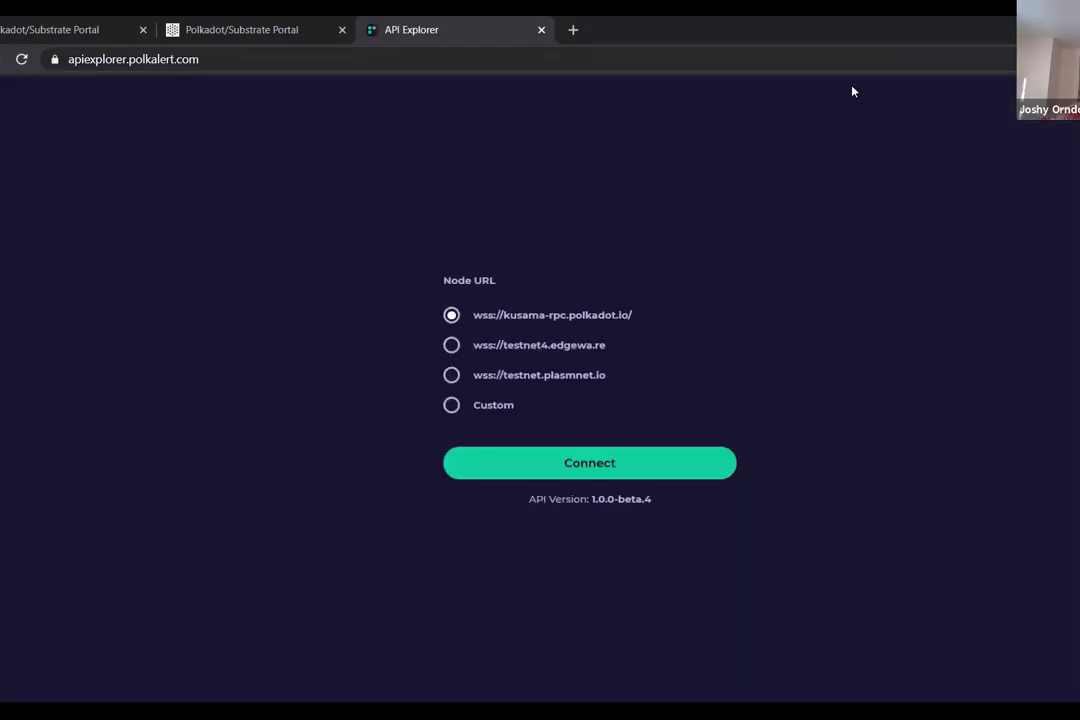
click(610, 453)
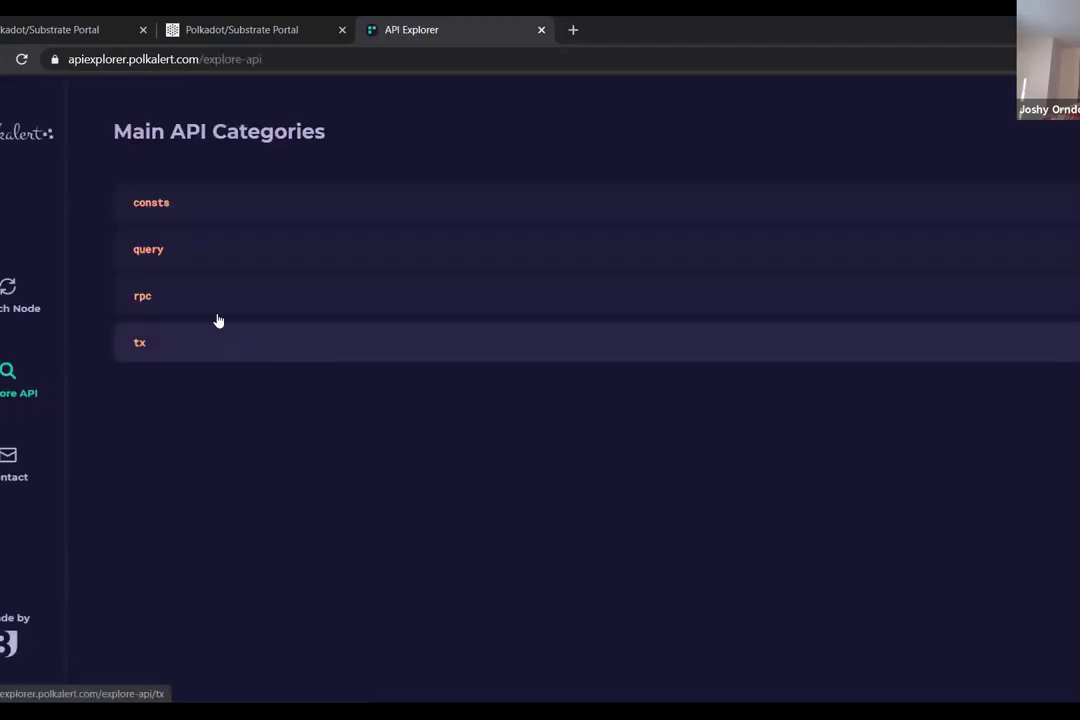
click(216, 313)
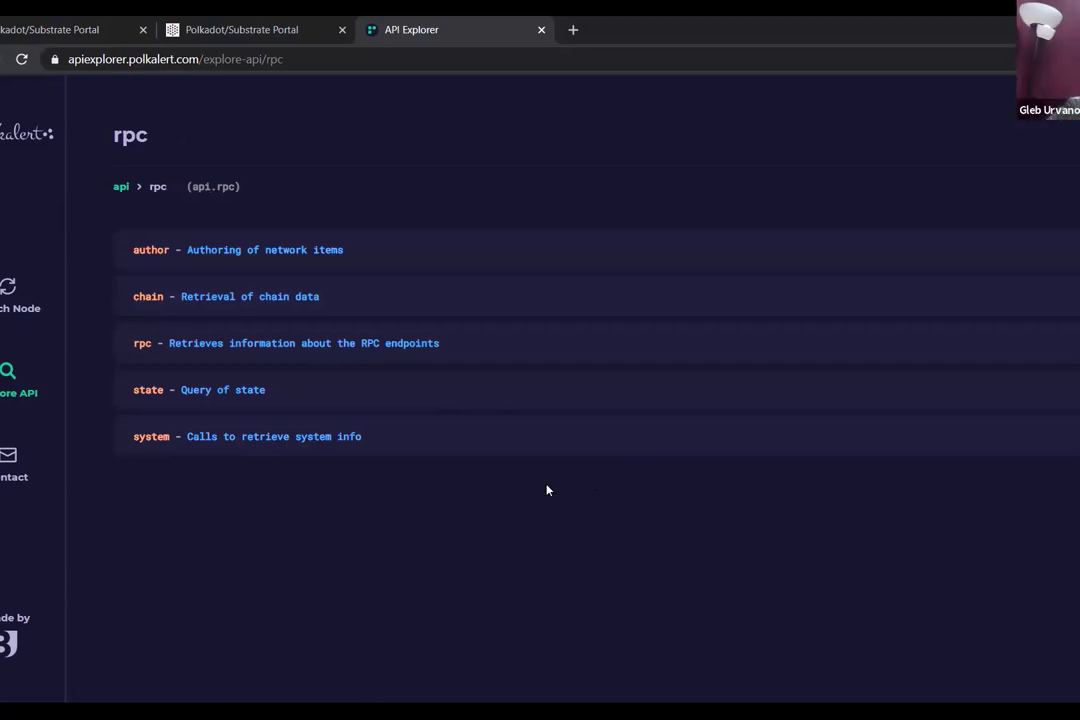
click(125, 190)
click(18, 305)
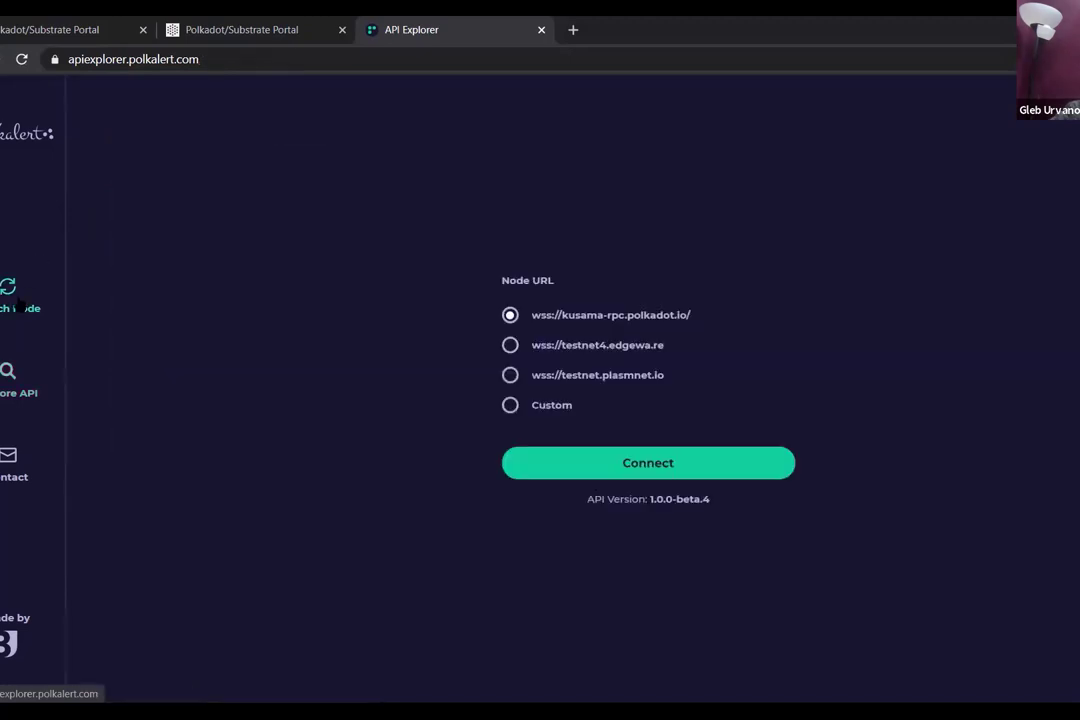
Choose a Custom node and connect to ws://localhost:9944
click(558, 403)
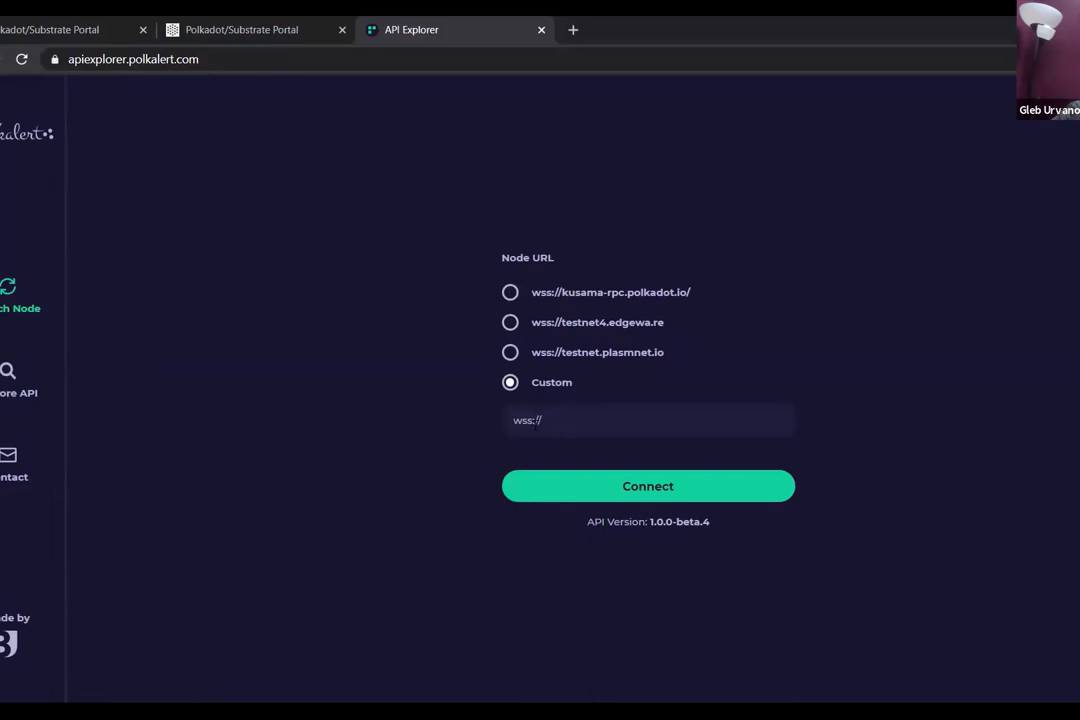
click(525, 420)
click(562, 421)
text(local)
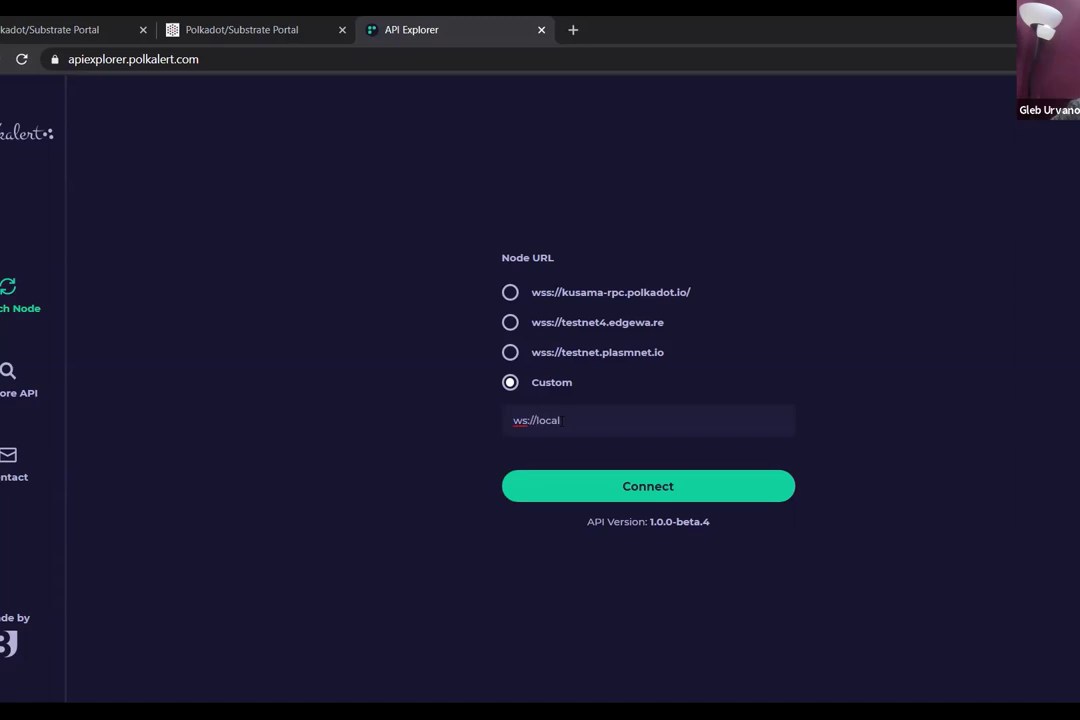
text(host:9944)
key(Return)
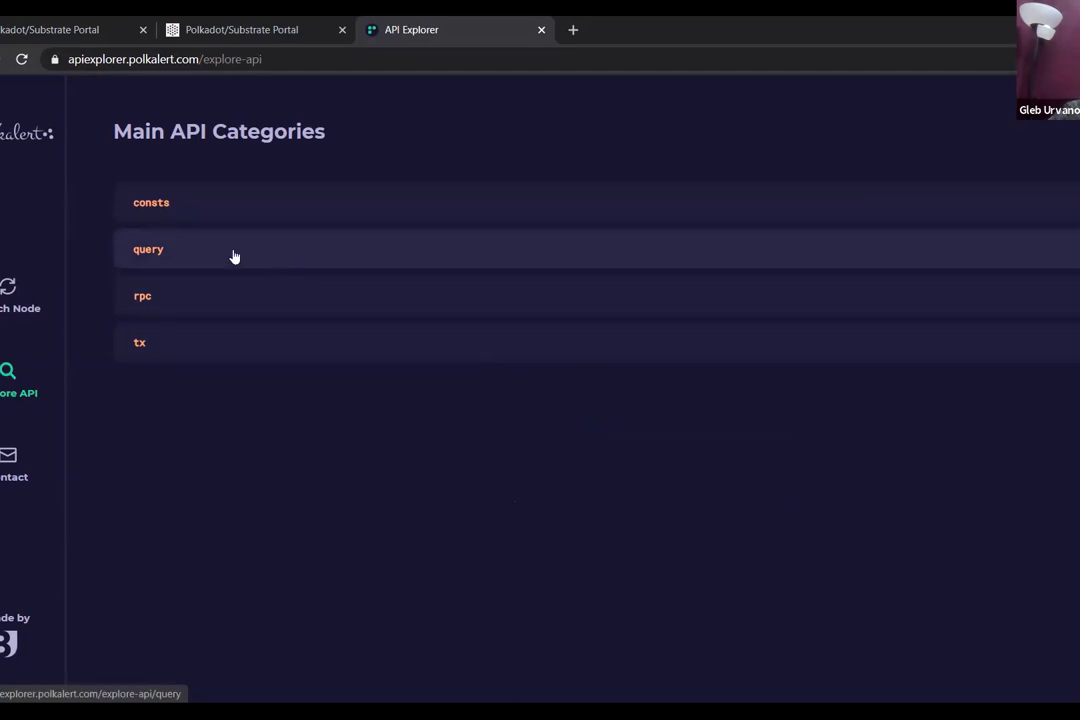
Open the local node's query category and select the substratekitties module
click(188, 242)
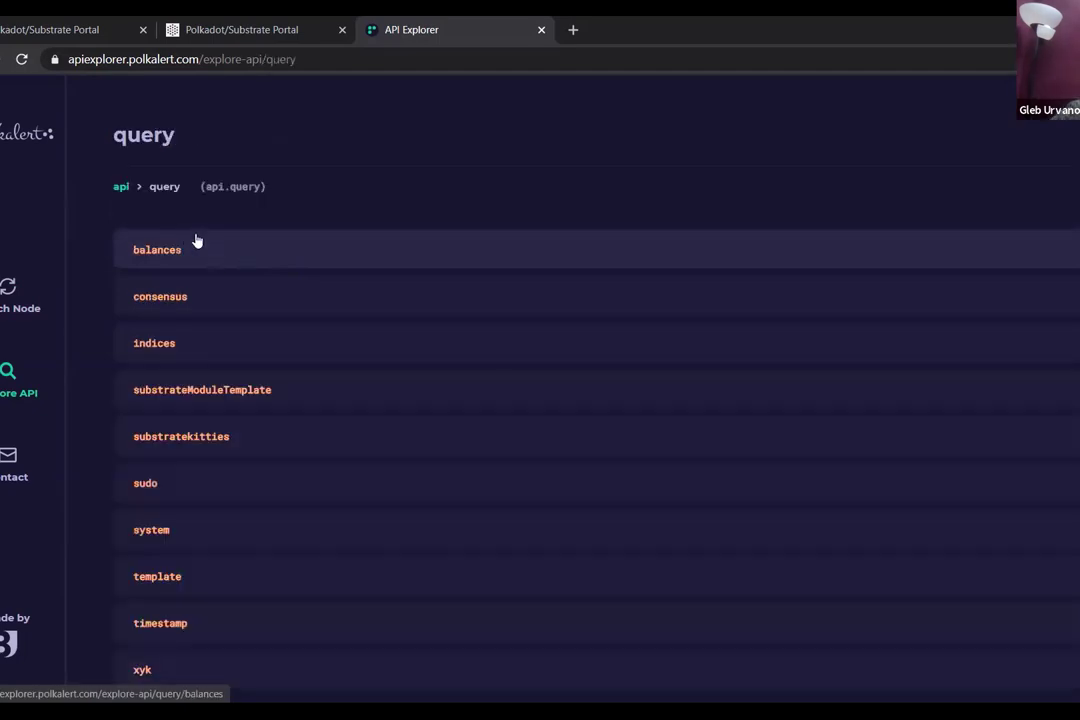
scroll(228, 254, down, 1)
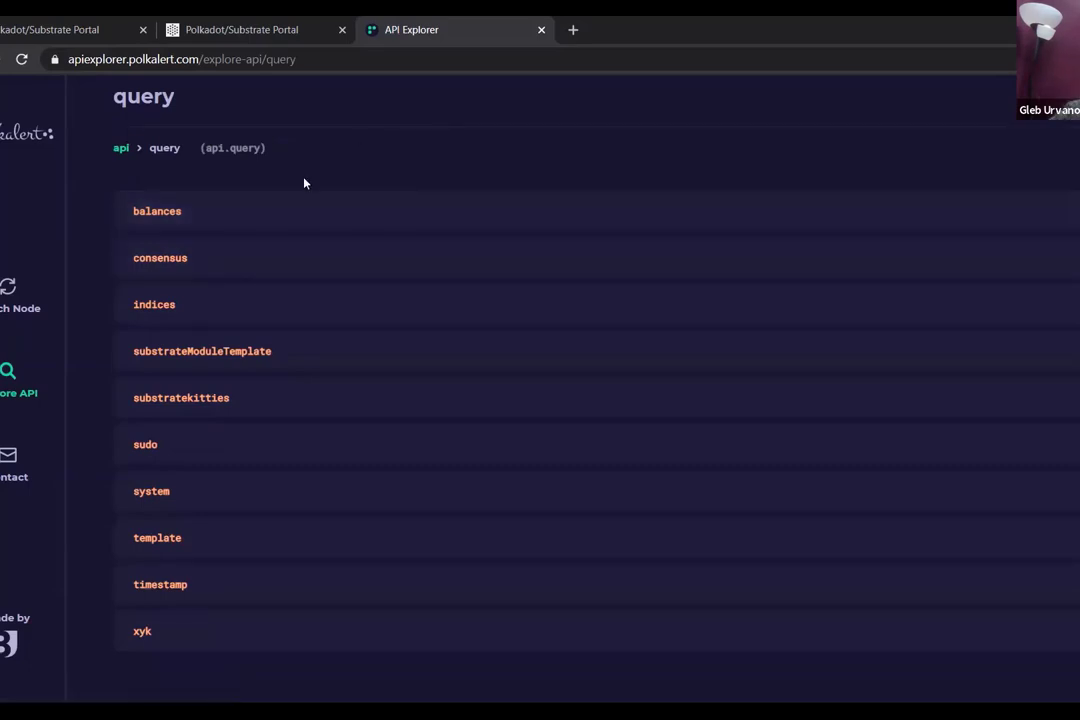
click(211, 412)
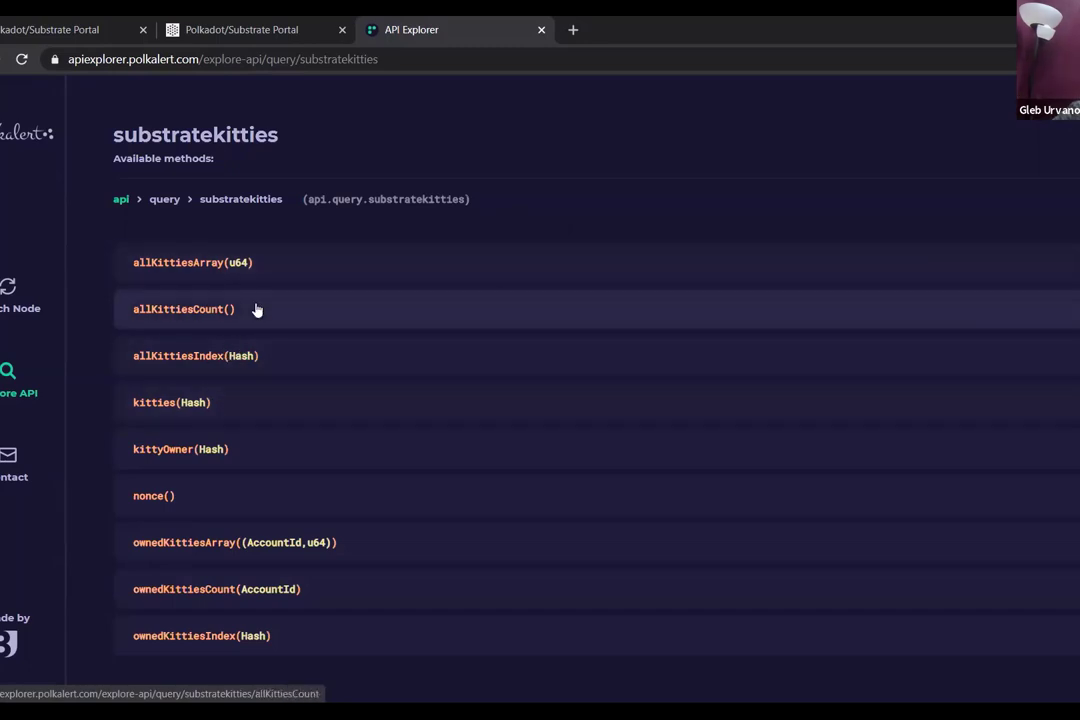
Run the allKittiesCount test, which returns 1, then go back to substratekitties
click(256, 309)
click(378, 444)
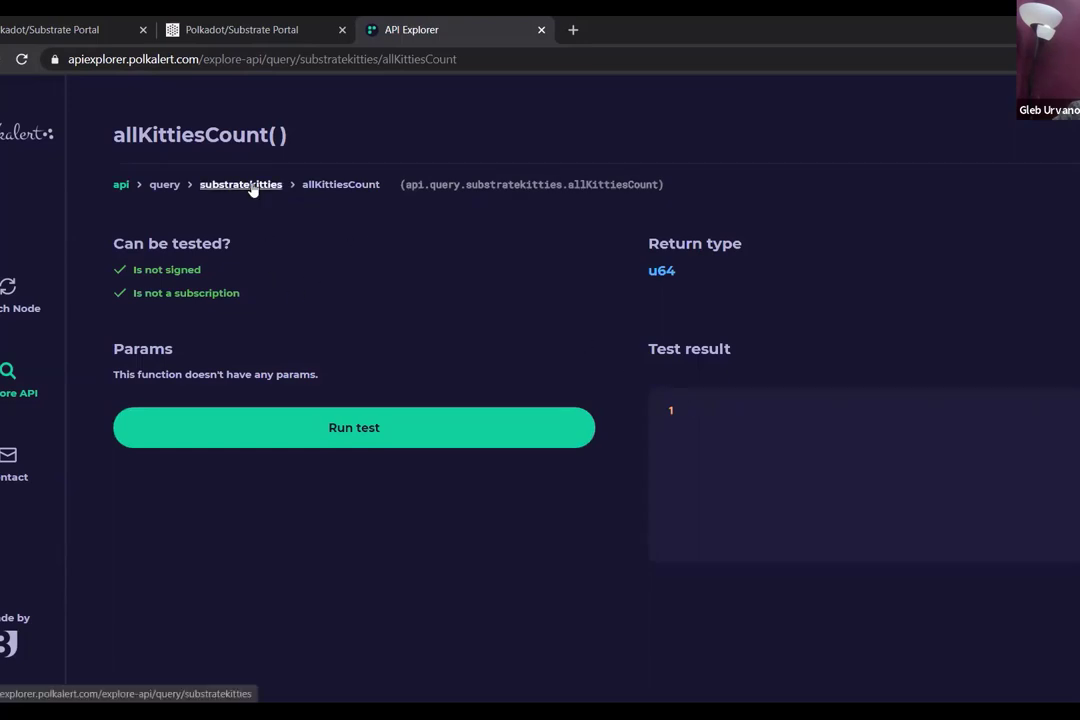
drag(404, 184, 657, 184)
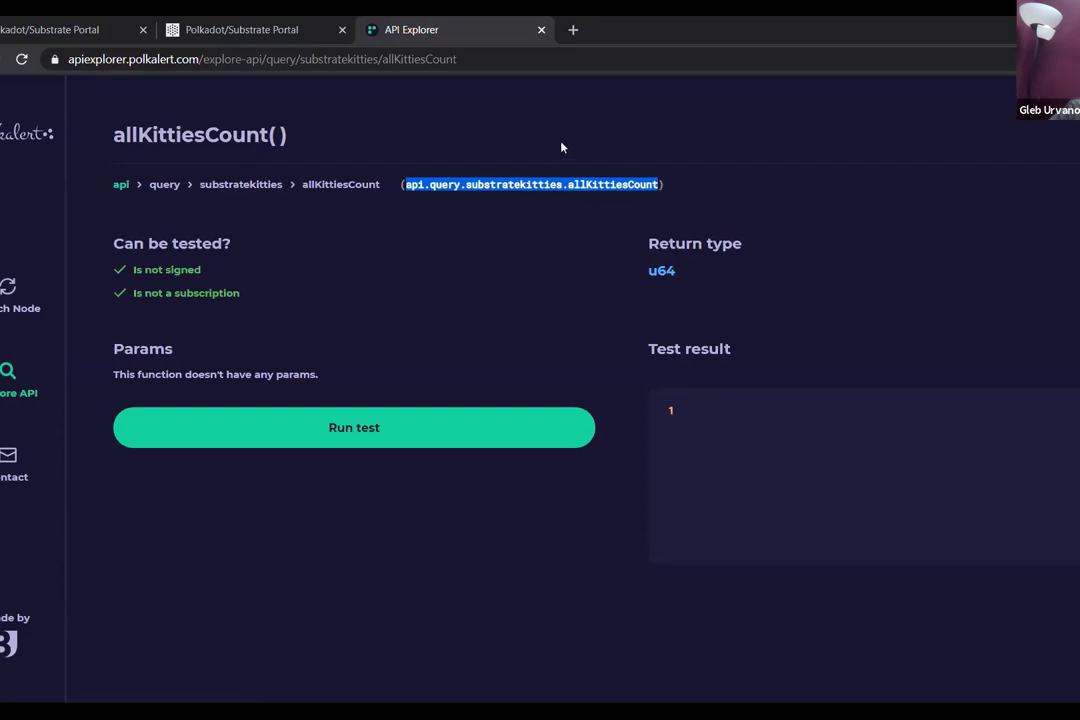
click(266, 187)
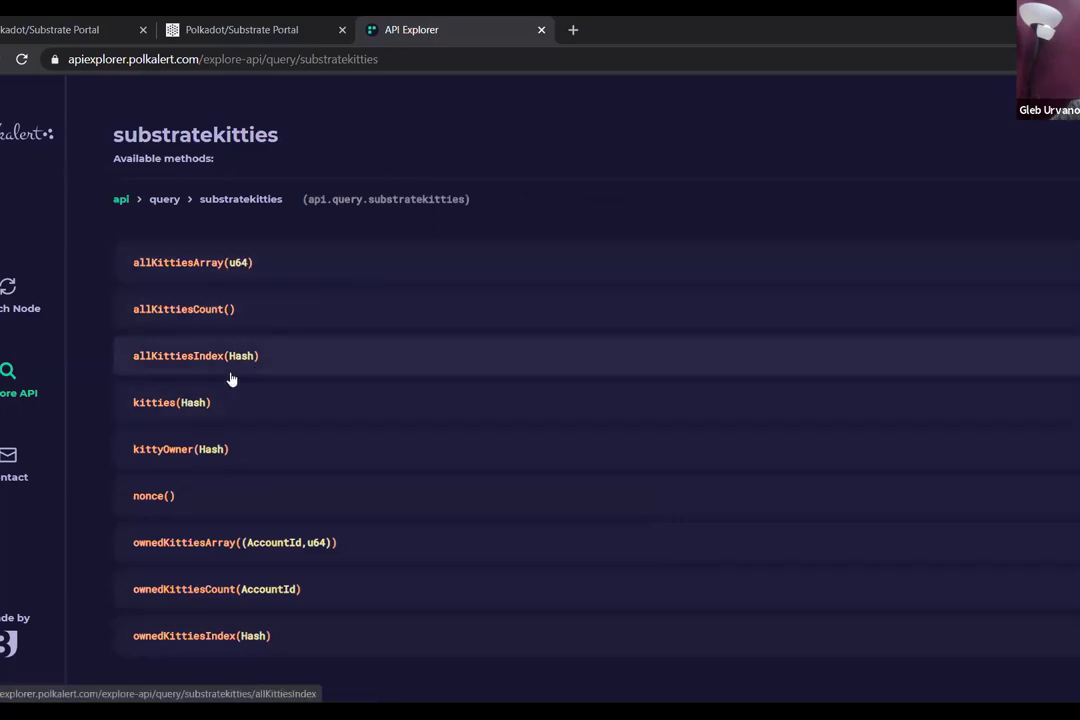
Test allKittiesArray with index 0, select the returned kitty hash, and return to substratekitties
click(240, 278)
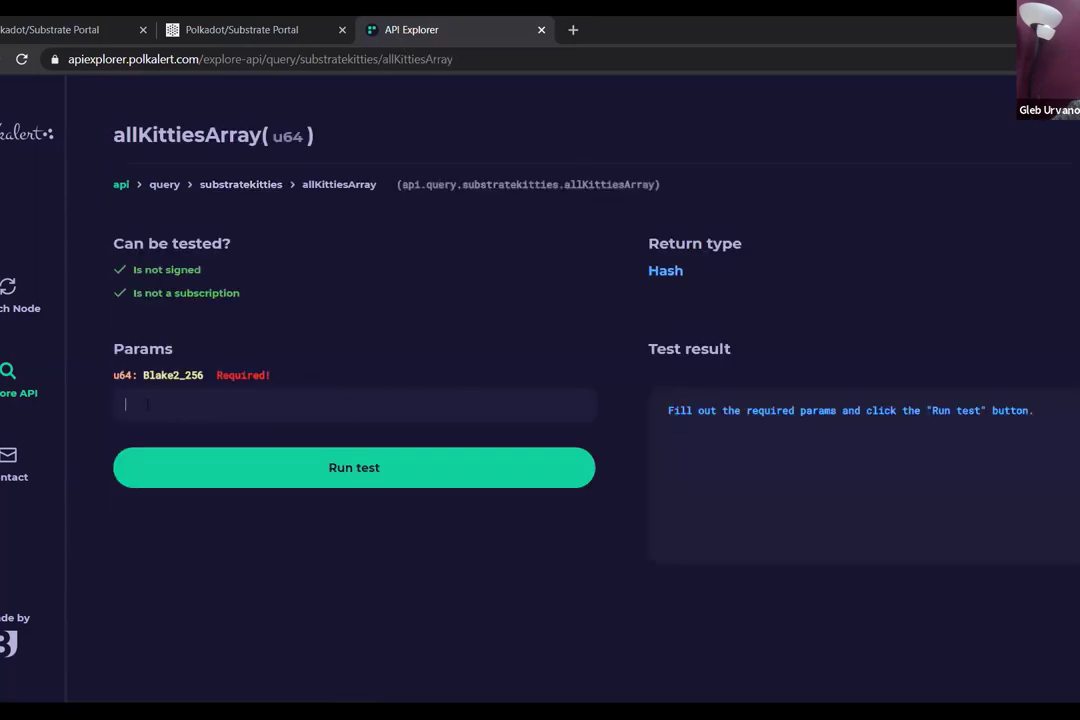
text(0)
click(252, 480)
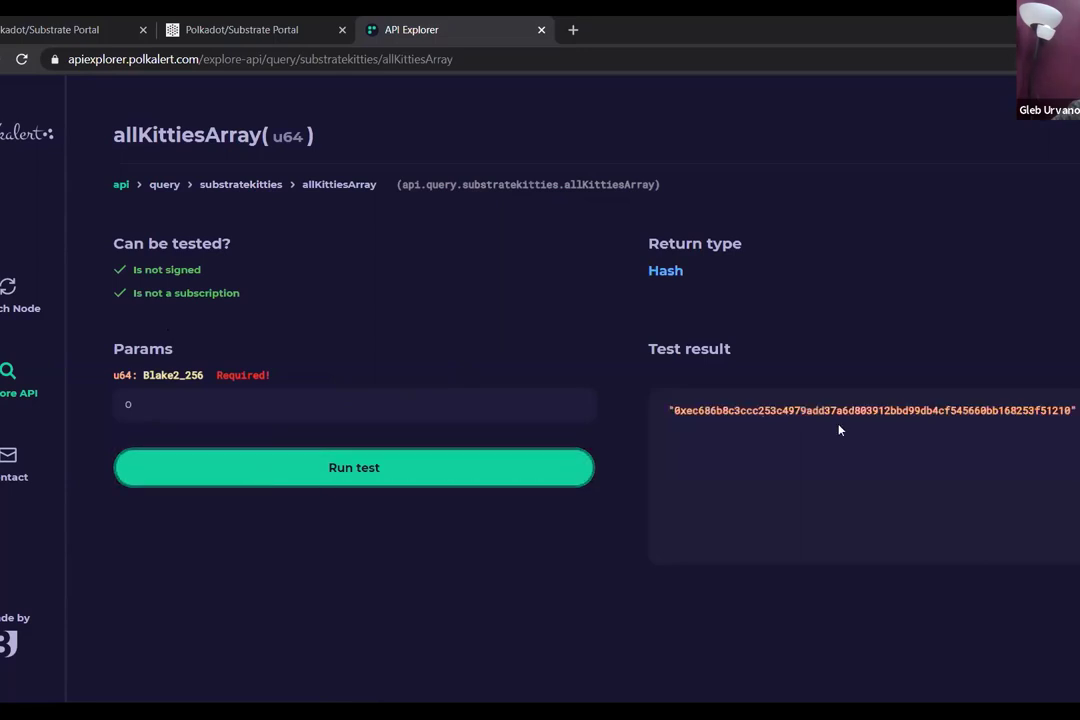
double_click(893, 409)
key(ctrl+c)
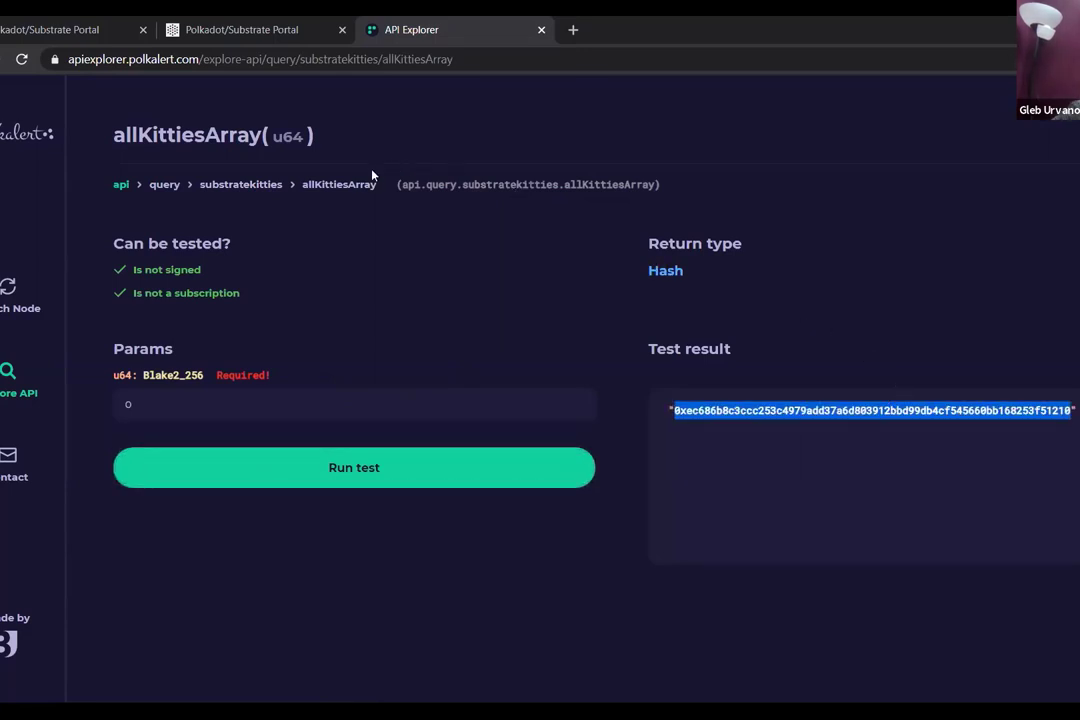
click(272, 185)
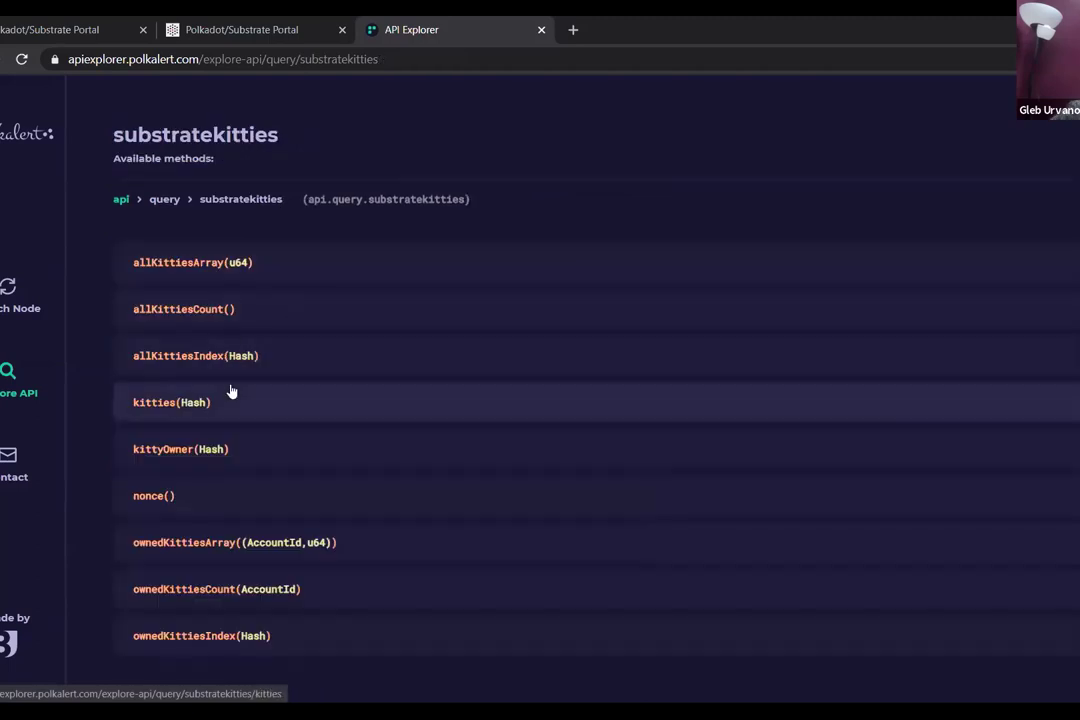
Open kitties(Hash), paste the earlier kitty hash as its Hash parameter, and highlight the Kitty return type
click(230, 391)
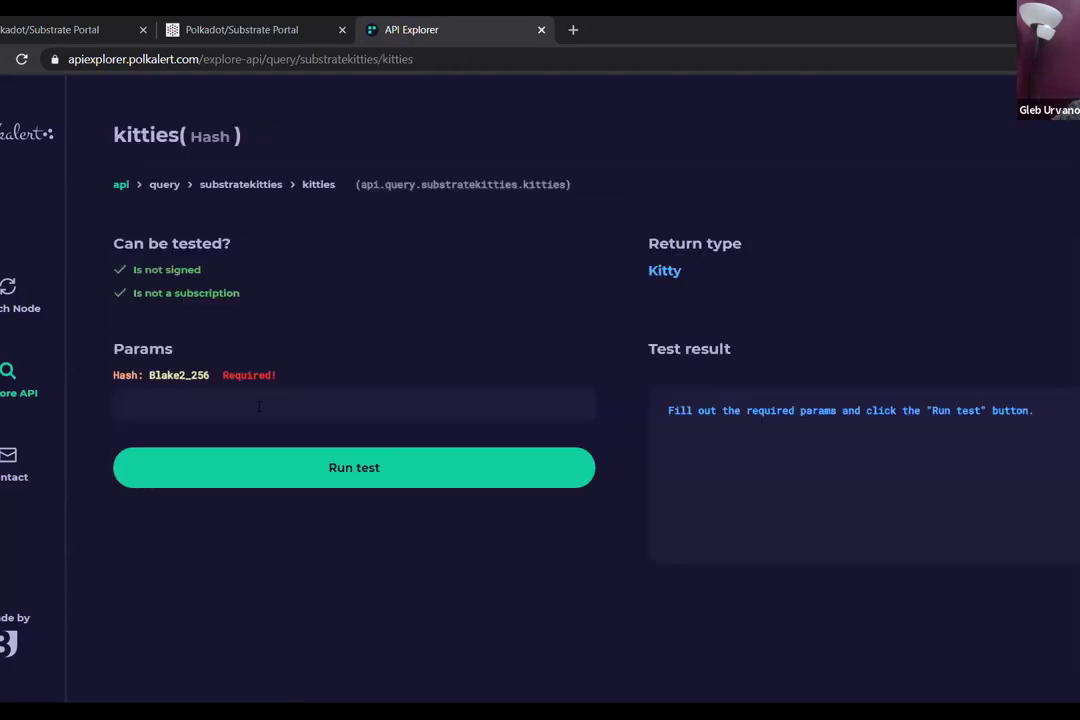
click(259, 406)
key(ctrl+v)
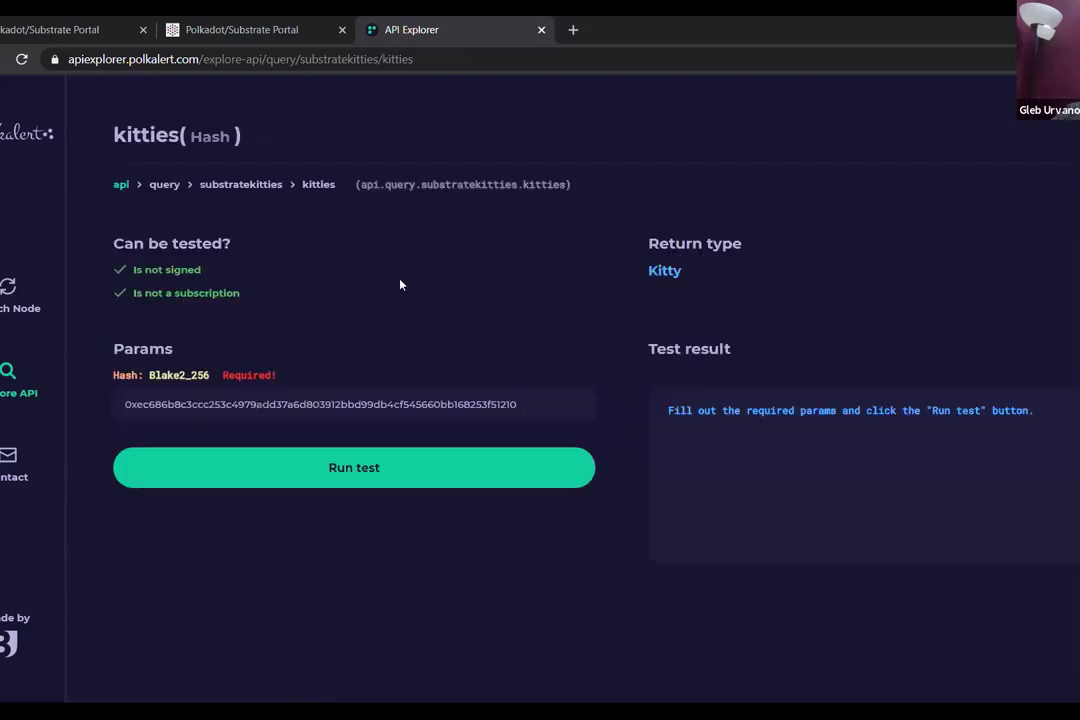
drag(683, 271, 648, 271)
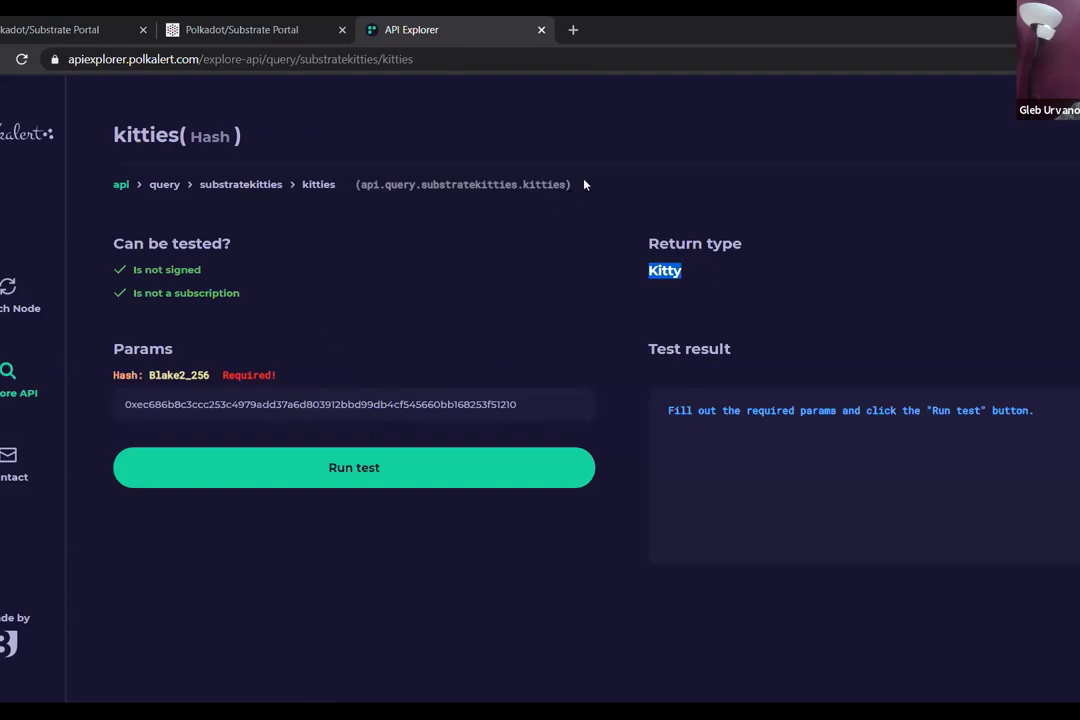
click(560, 228)
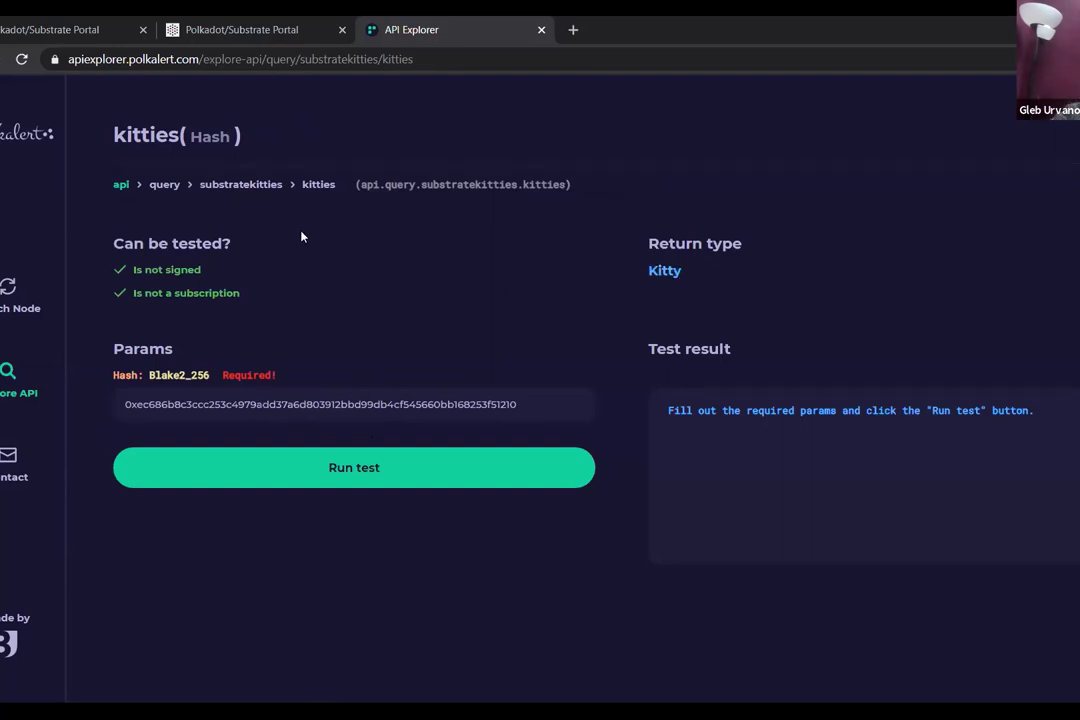
Reconnect to the Kusama node and browse the query category modules
click(29, 144)
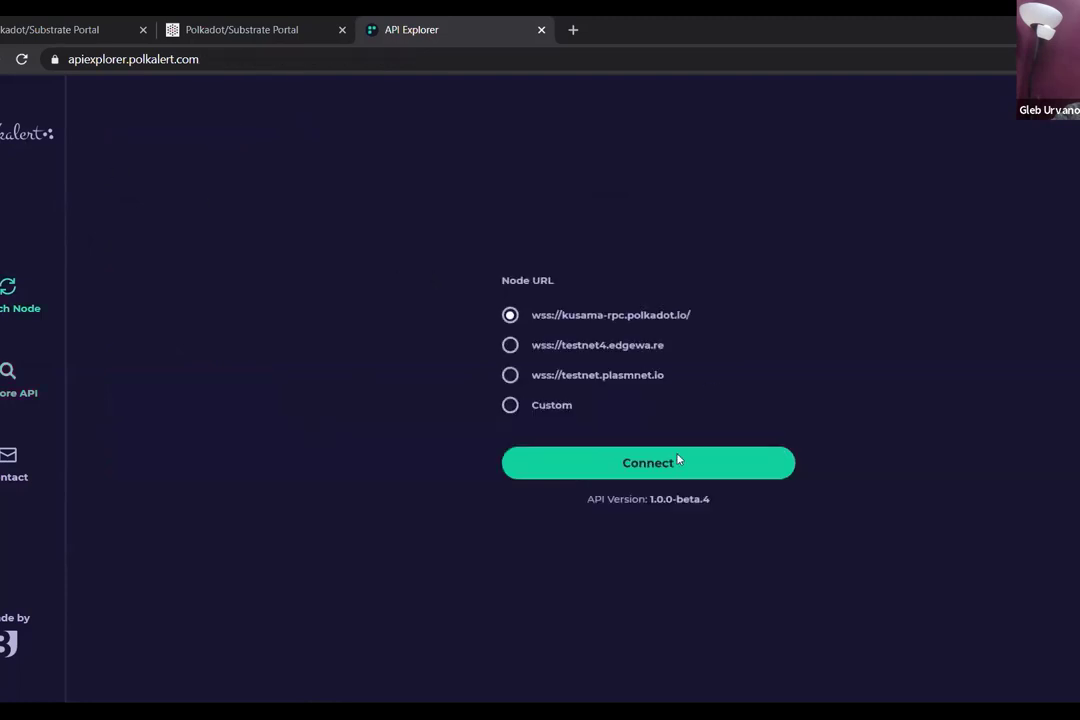
click(653, 476)
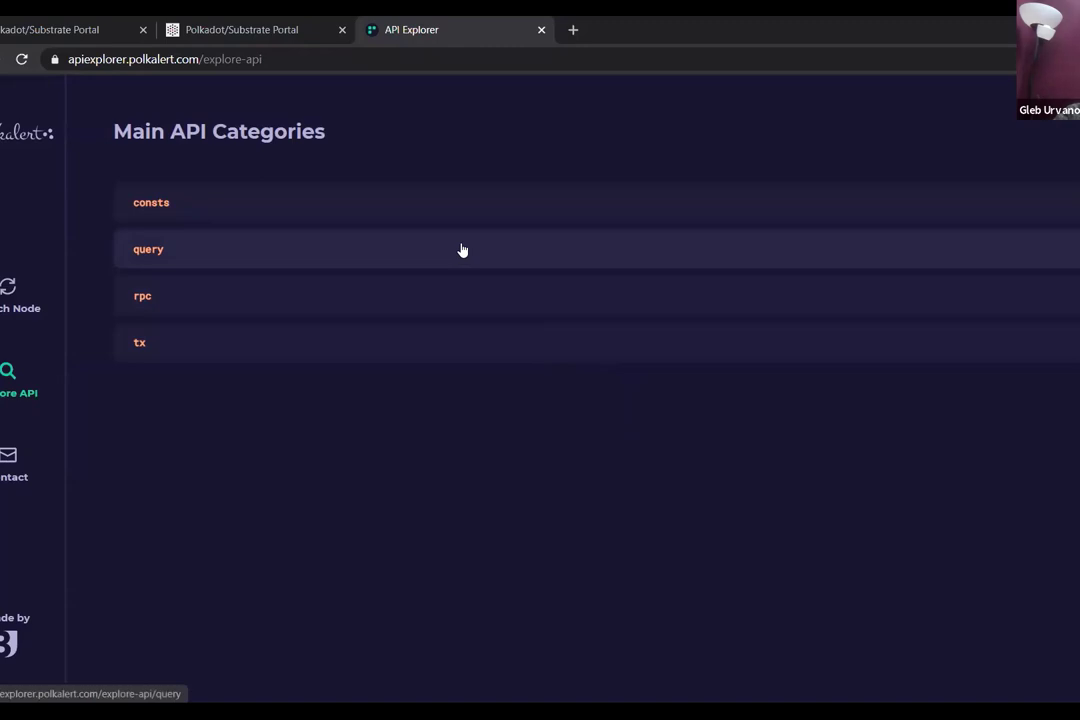
click(462, 249)
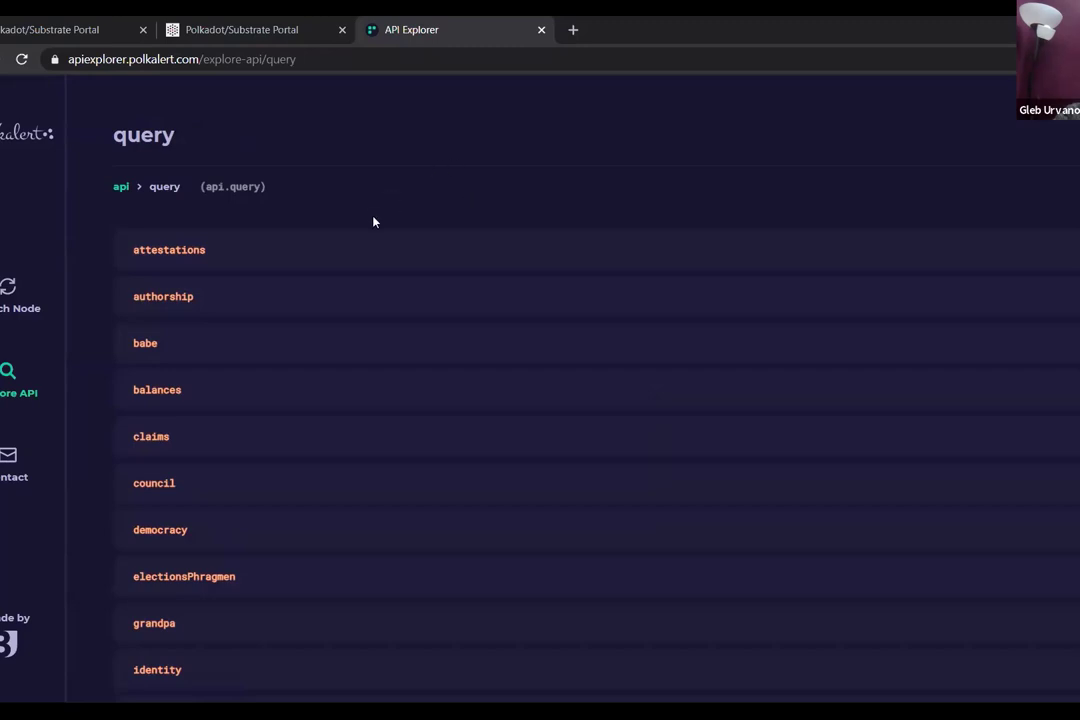
scroll(374, 219, down, 1)
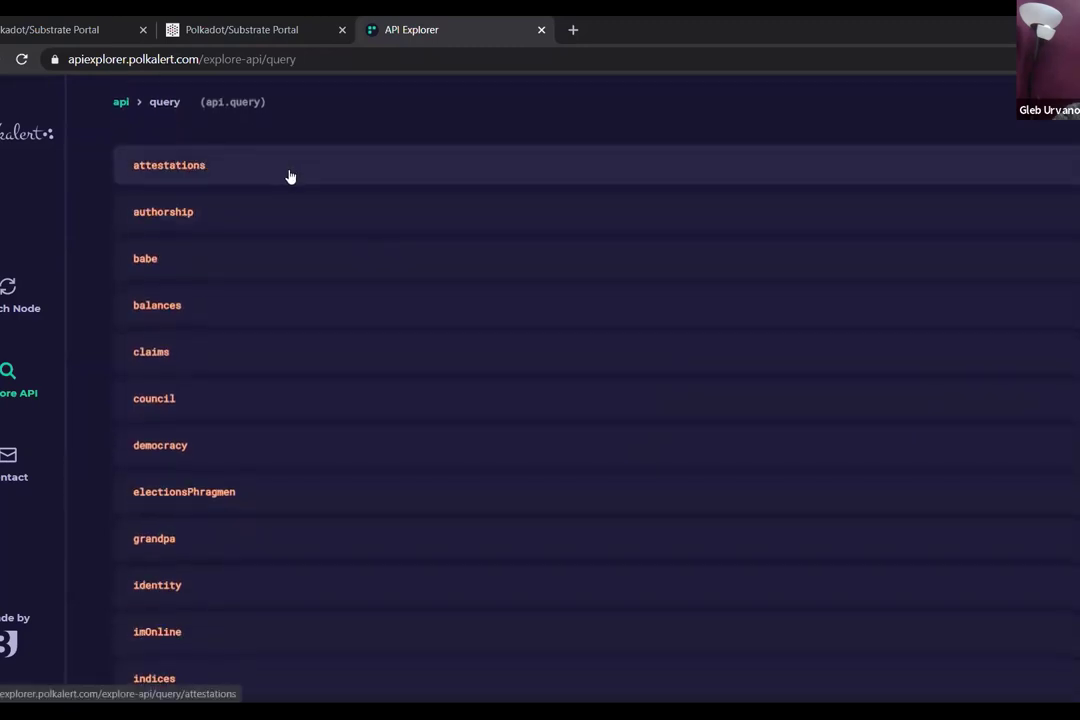
scroll(291, 175, down, 8)
scroll(291, 176, up, 9)
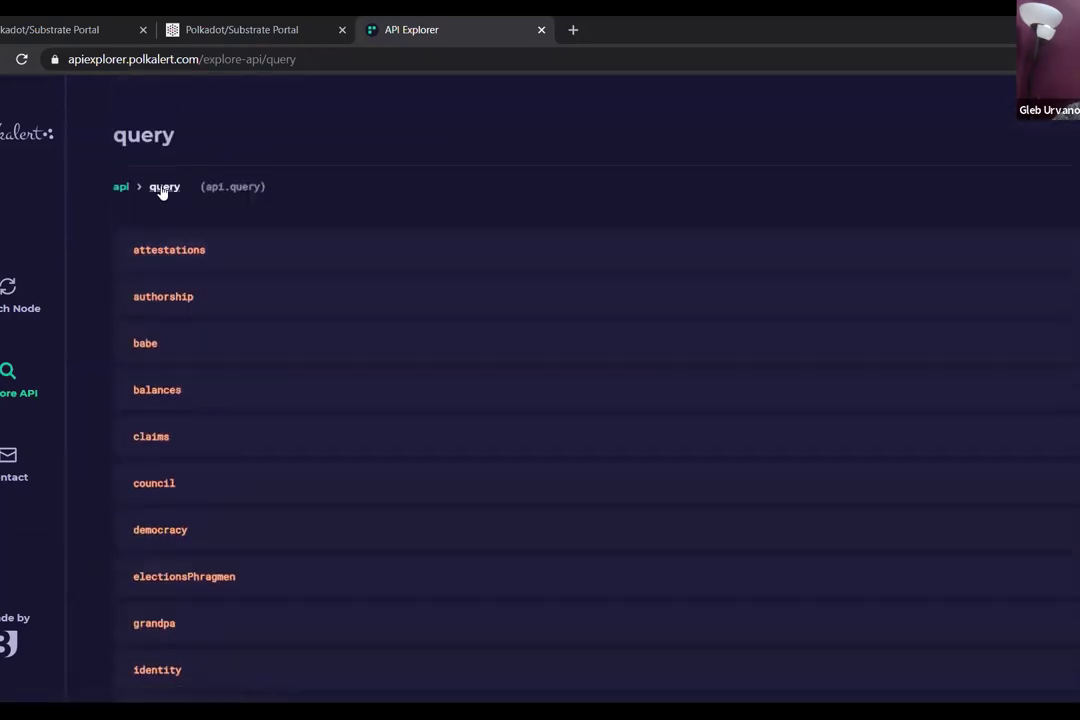
Open the getBlock method under rpc > chain
click(118, 187)
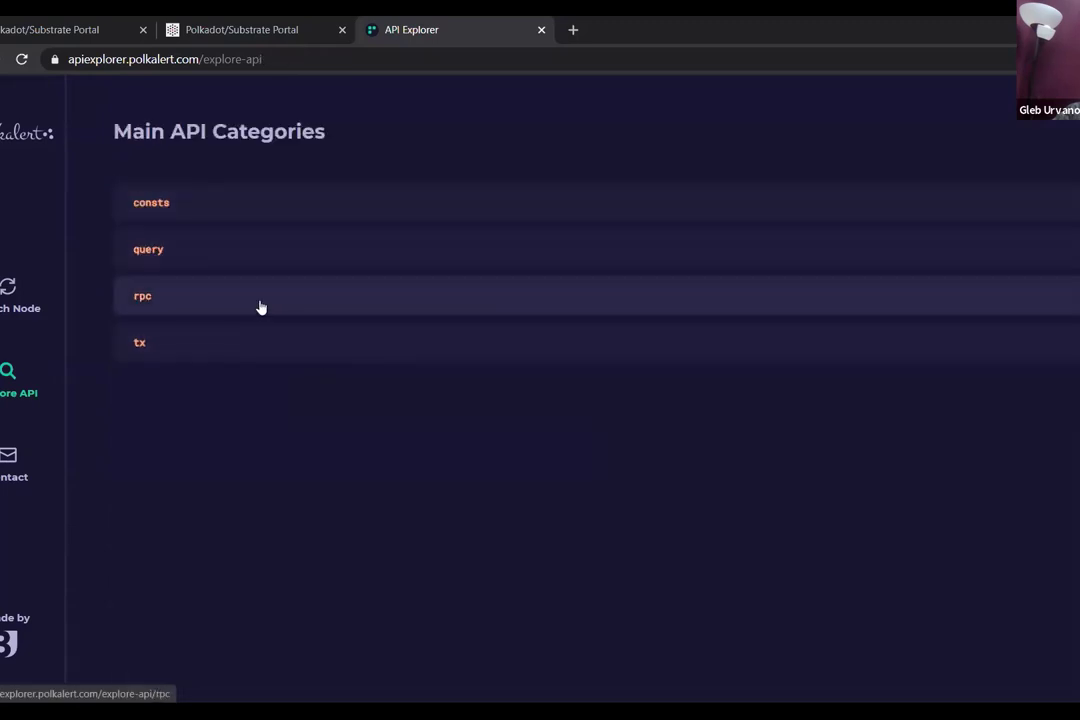
click(260, 300)
click(253, 300)
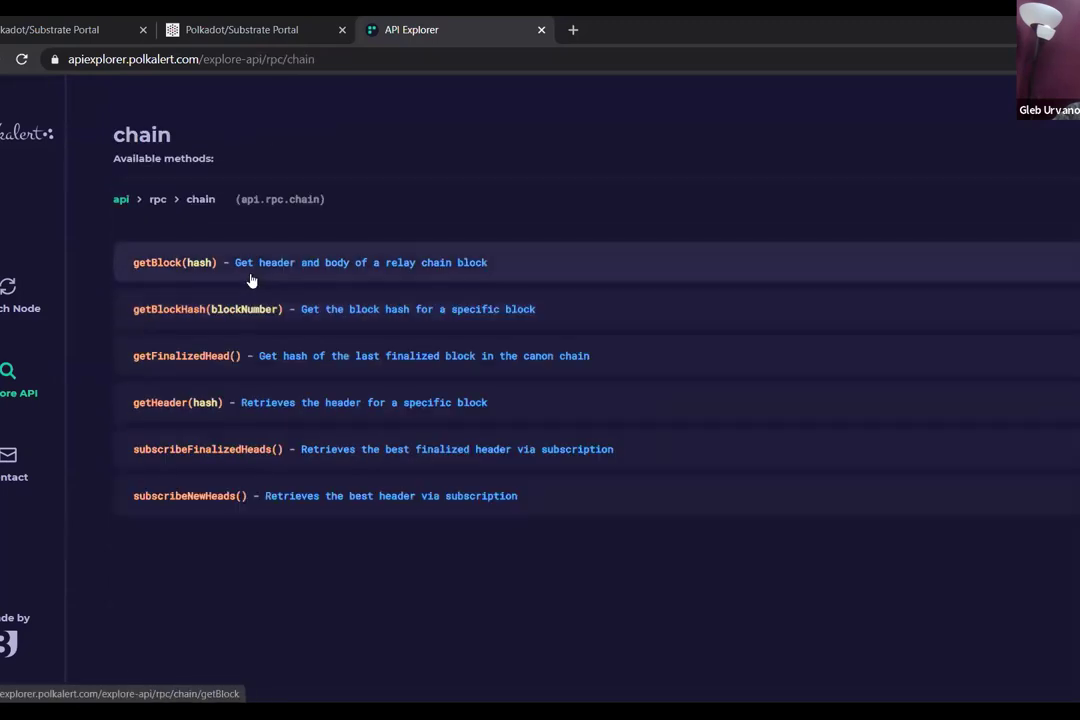
click(250, 275)
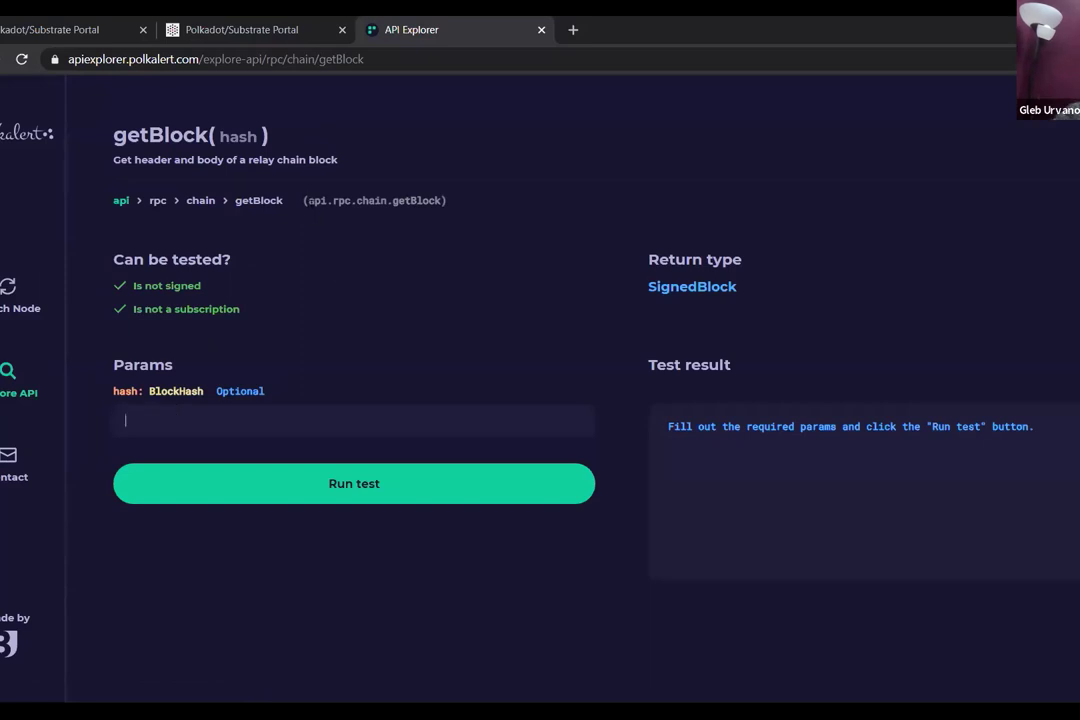
Highlight the api.rpc.chain.getBlock call path shown in parentheses on the getBlock page
drag(307, 200, 441, 200)
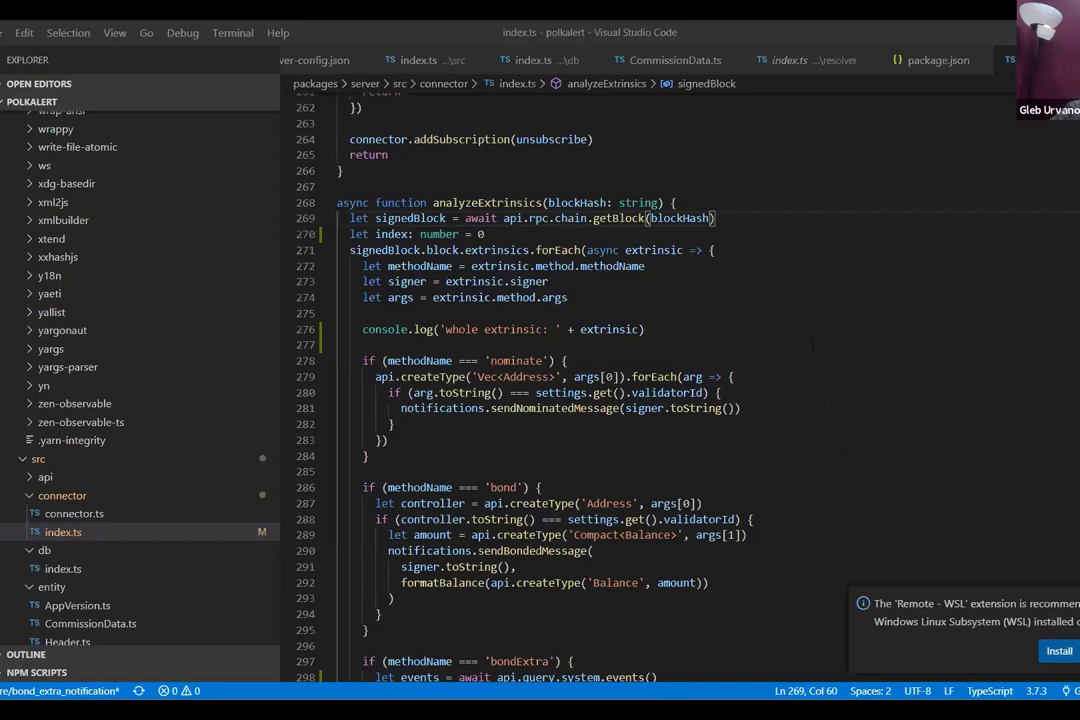
scroll(811, 345, down, 1)
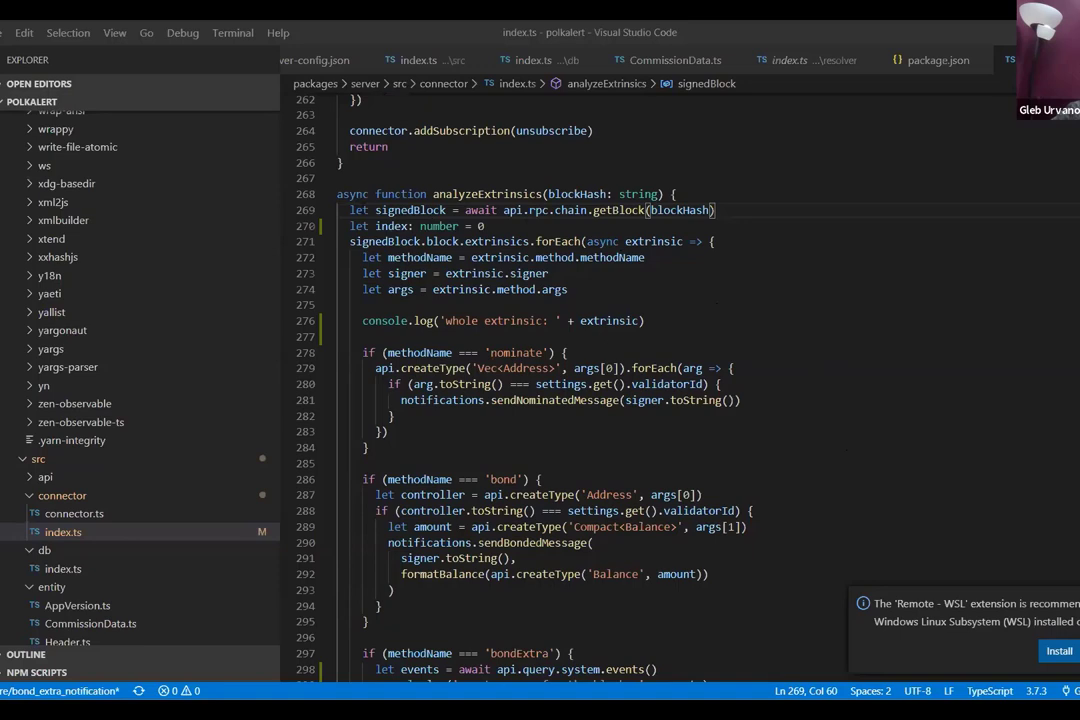
drag(350, 210, 484, 226)
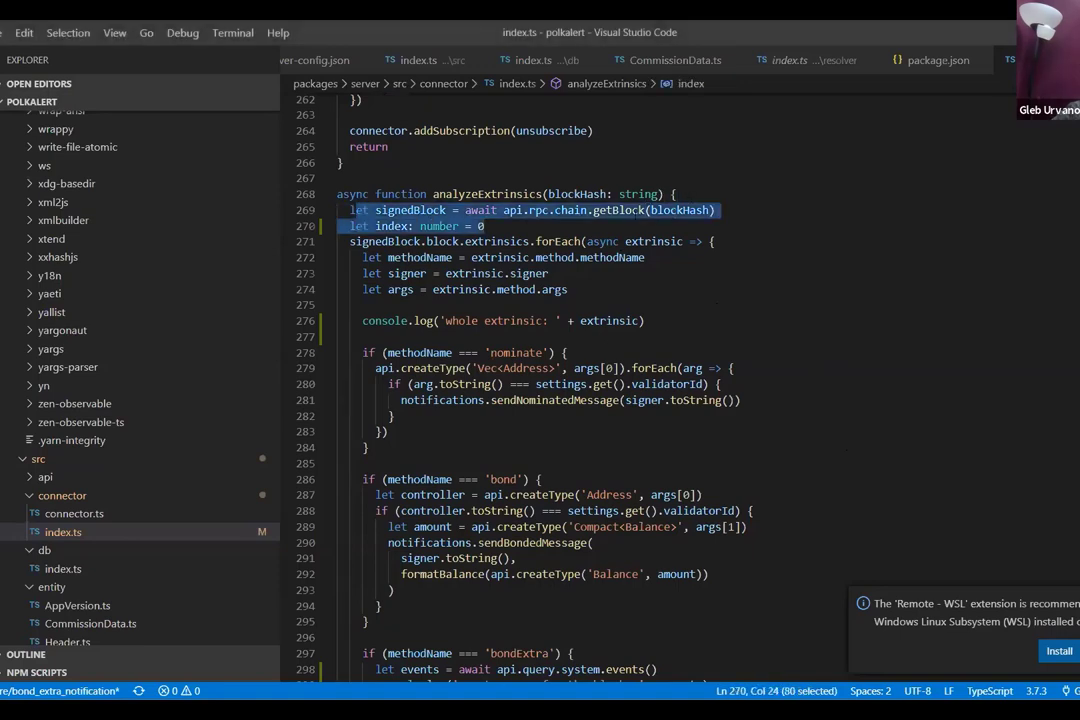
click(607, 210)
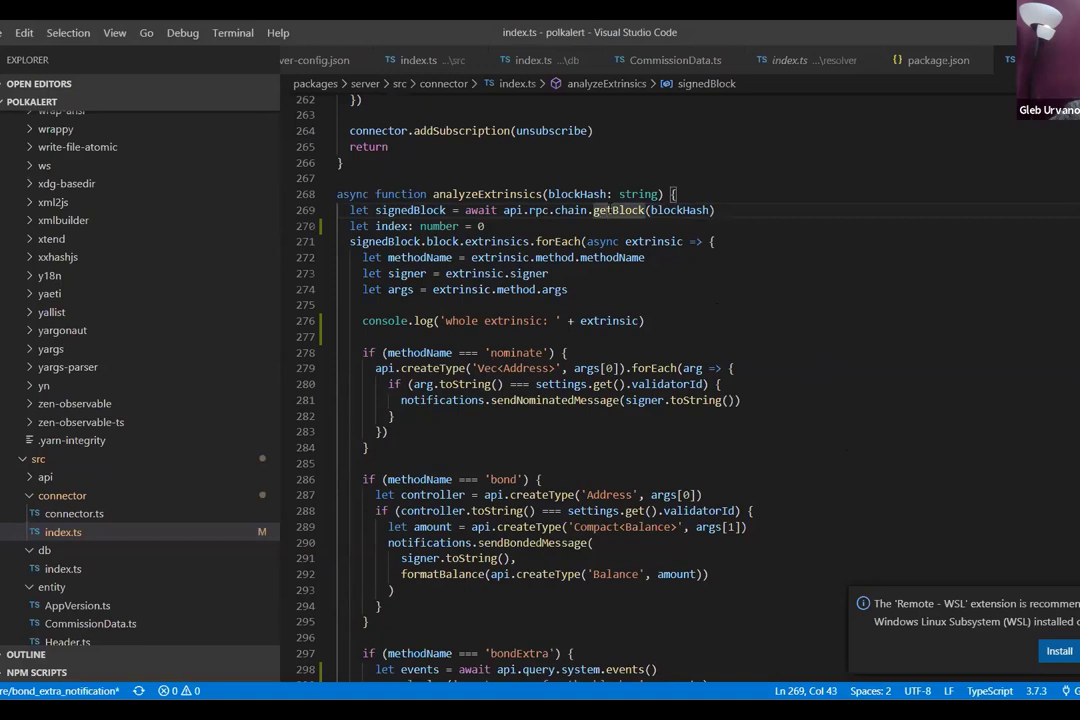
mouse_move(607, 210)
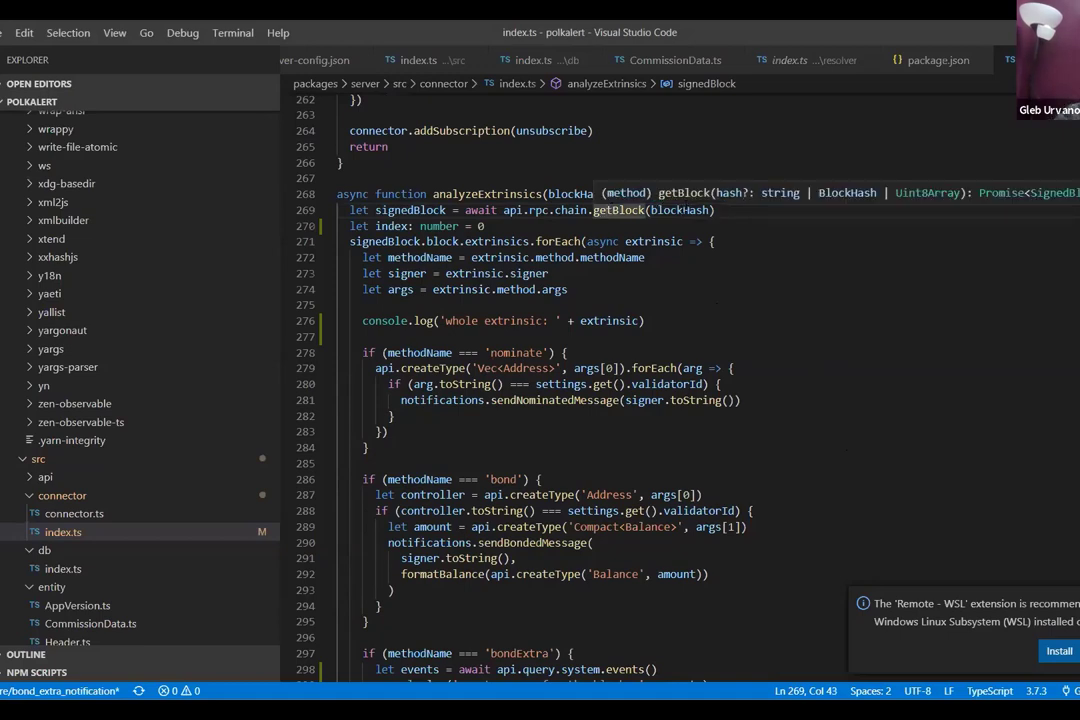
mouse_move(683, 210)
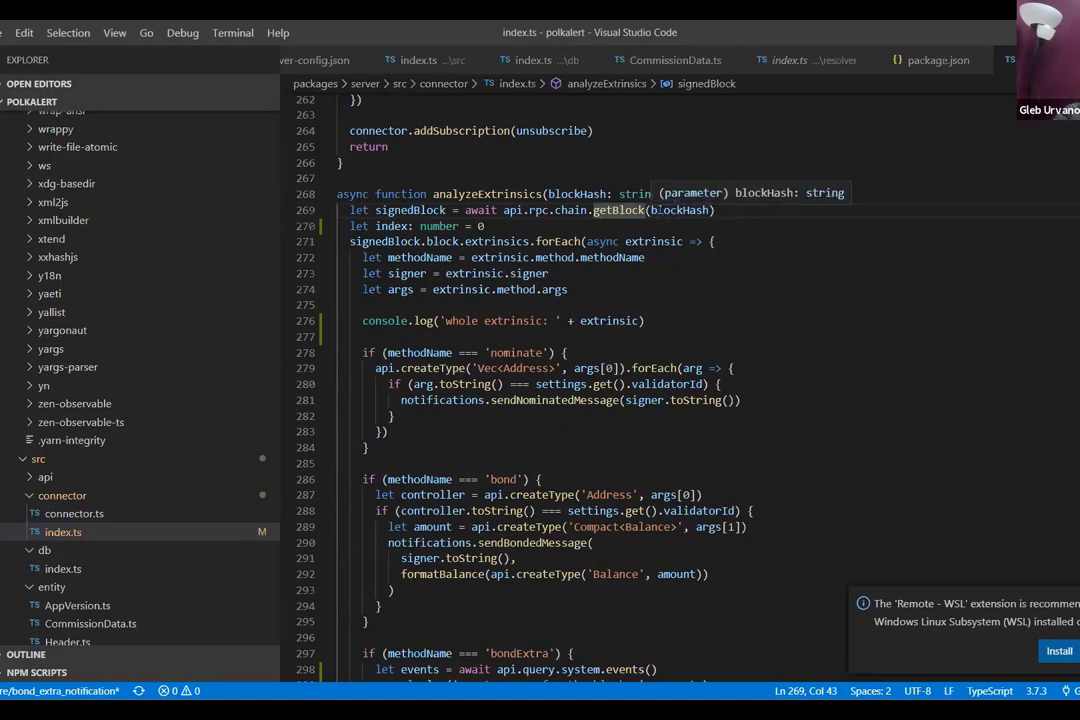